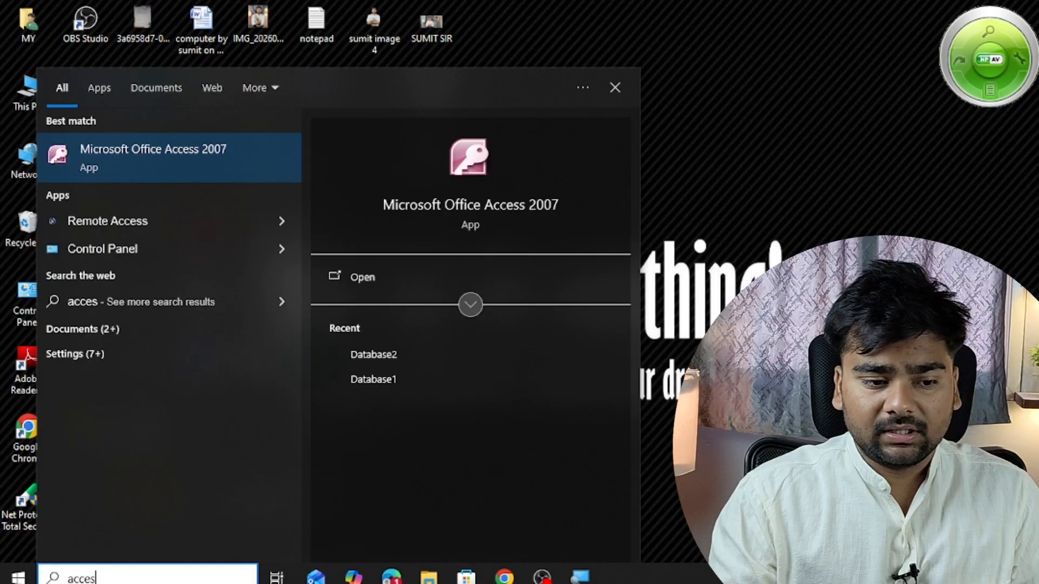
Open Microsoft Office Access 2007 and create a blank database with the file name Database3
left_click(171, 169)
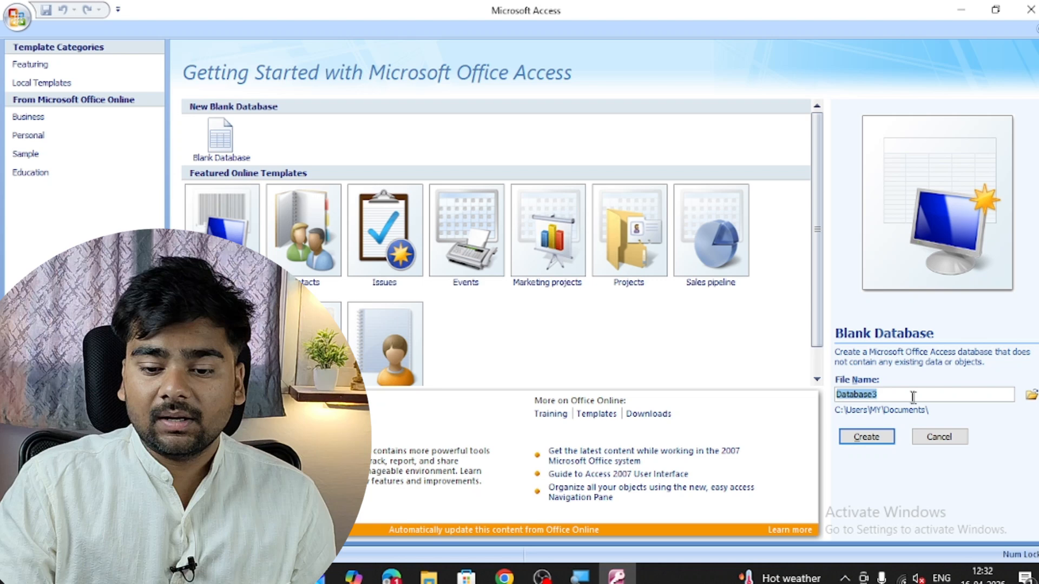
left_click(913, 397)
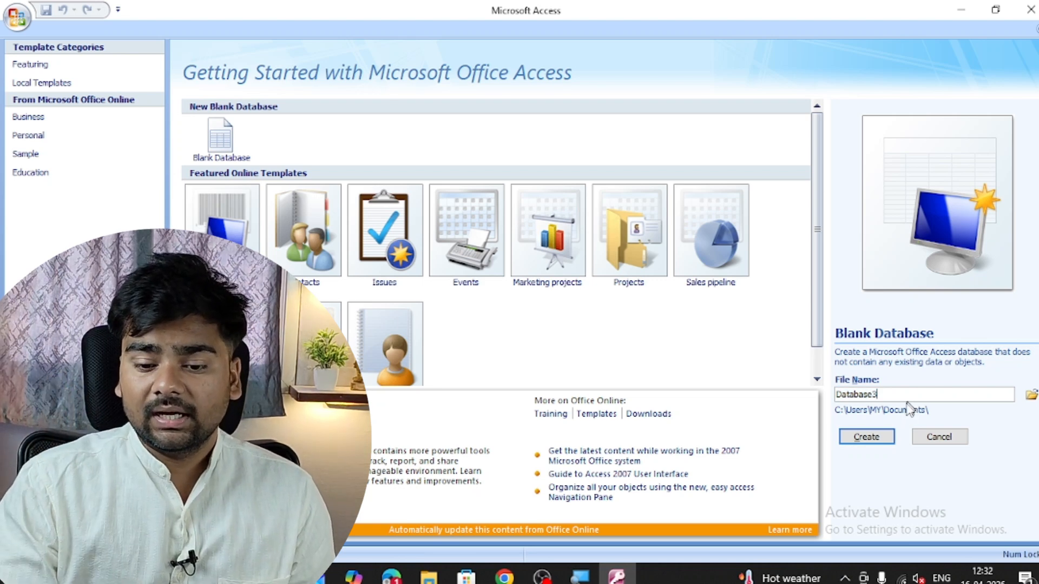
left_click(886, 442)
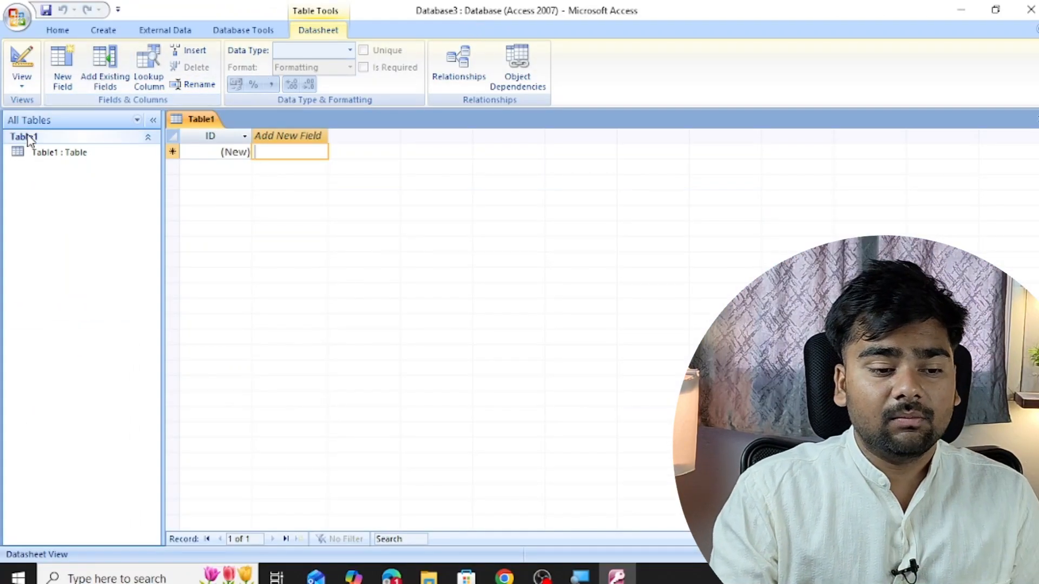
Switch Table1 to Design View, saving the table under the name Simple Table
left_click(41, 155)
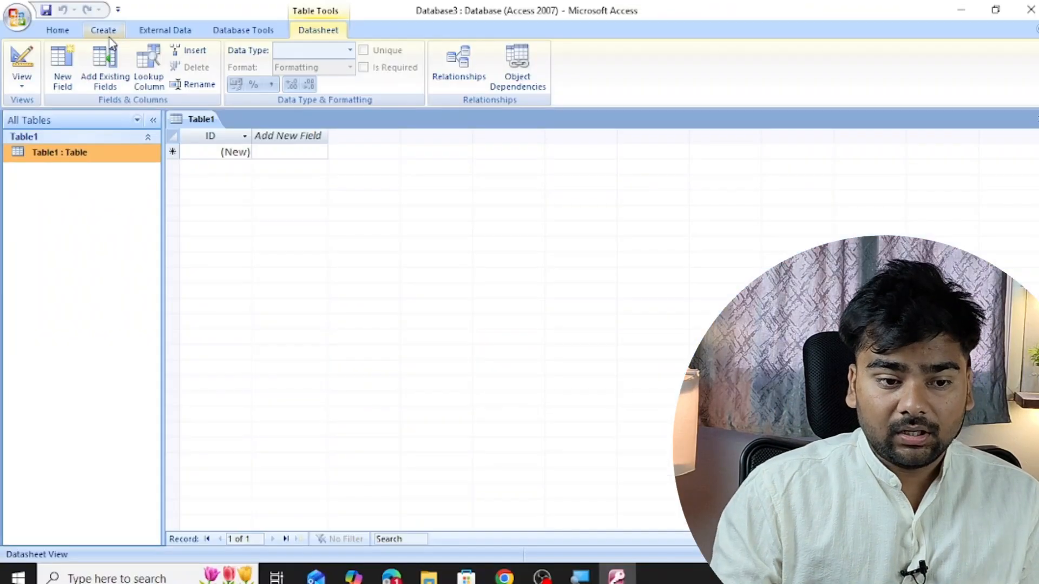
left_click(104, 31)
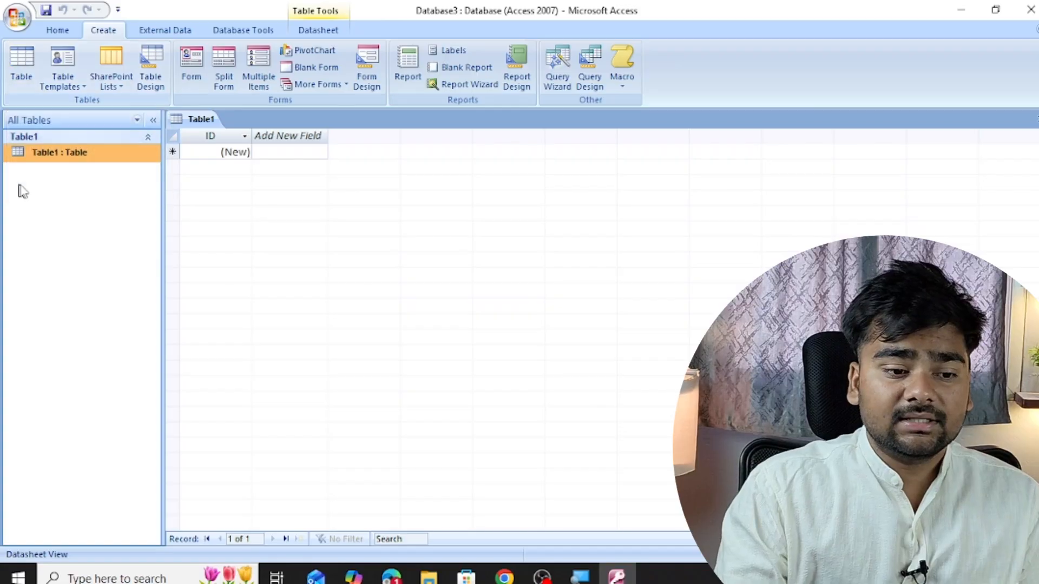
right_click(53, 162)
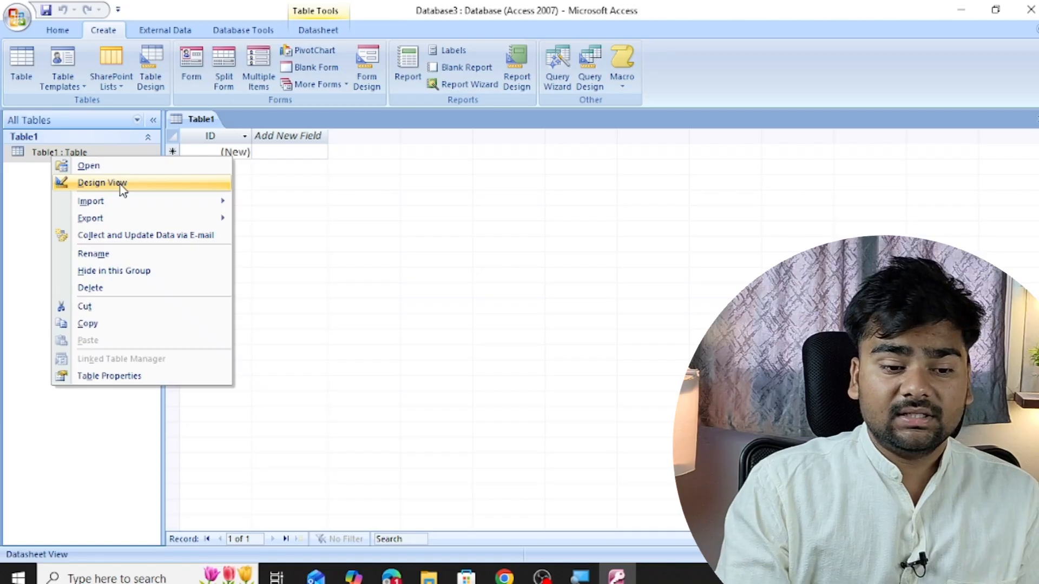
left_click(102, 183)
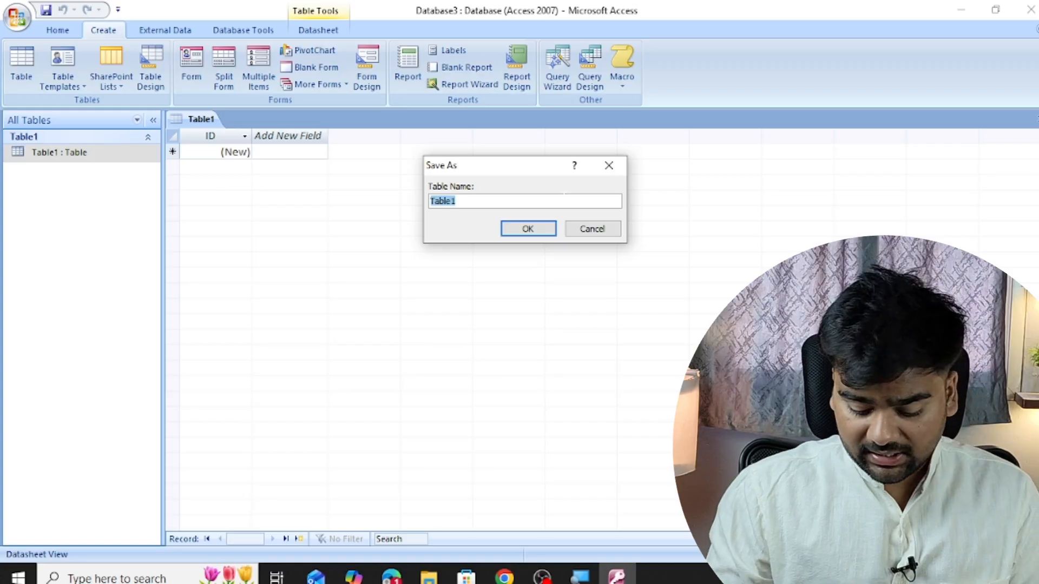
key("BackSpace")
type("s")
key("BackSpace")
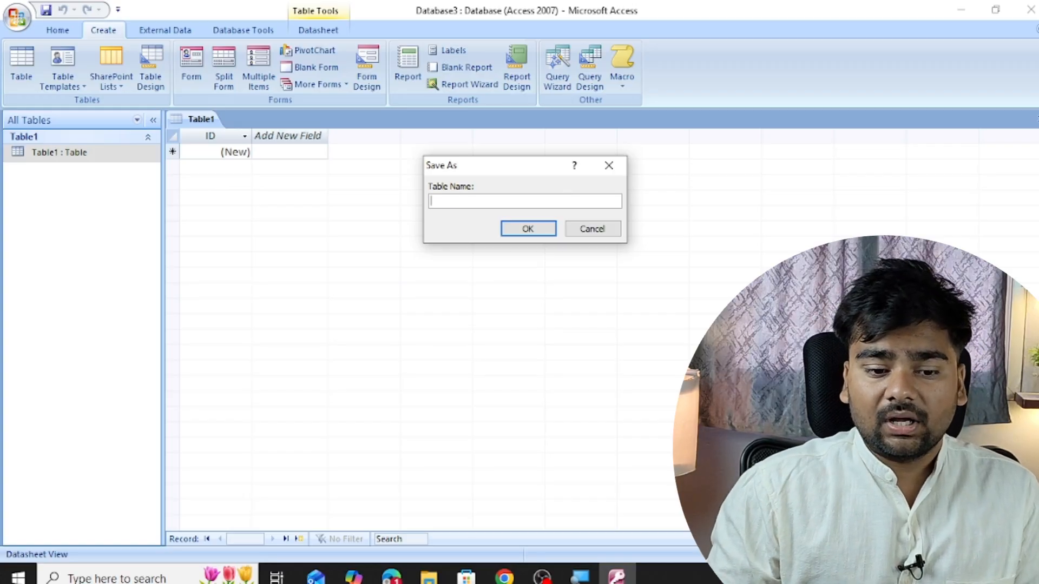
key("Return")
key("Return")
type("s")
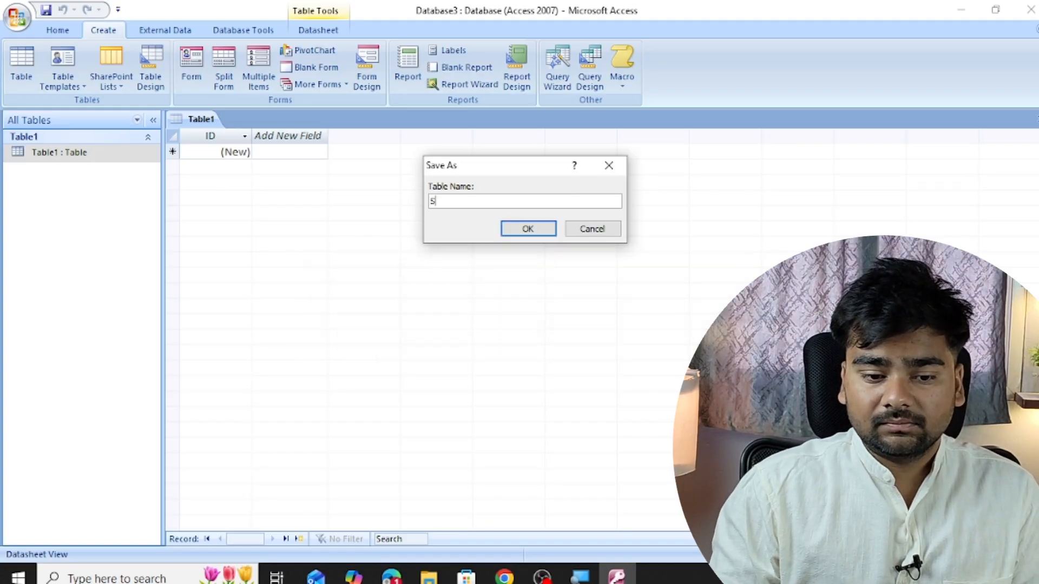
type("imple Table")
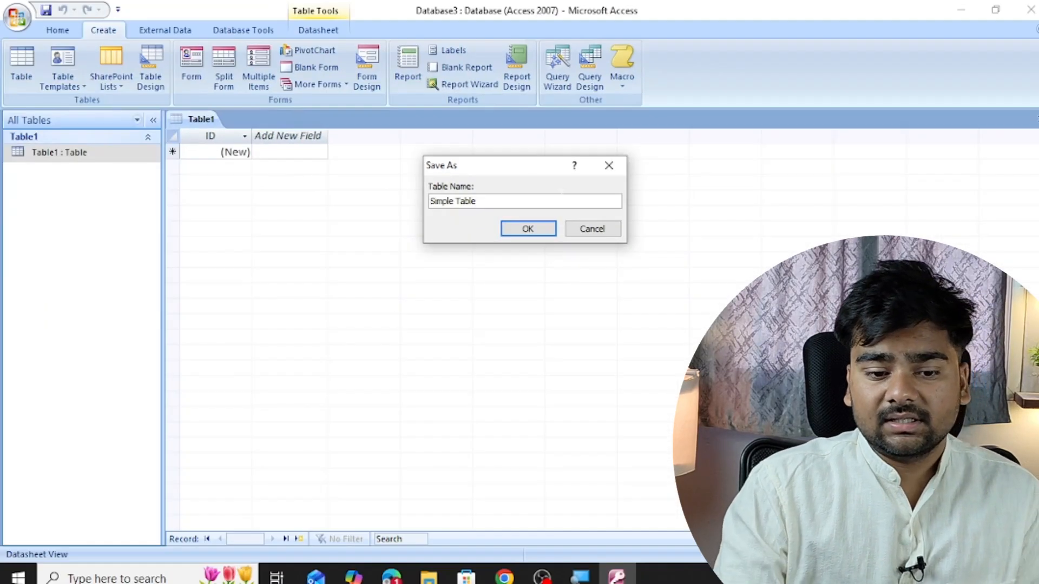
left_click(528, 228)
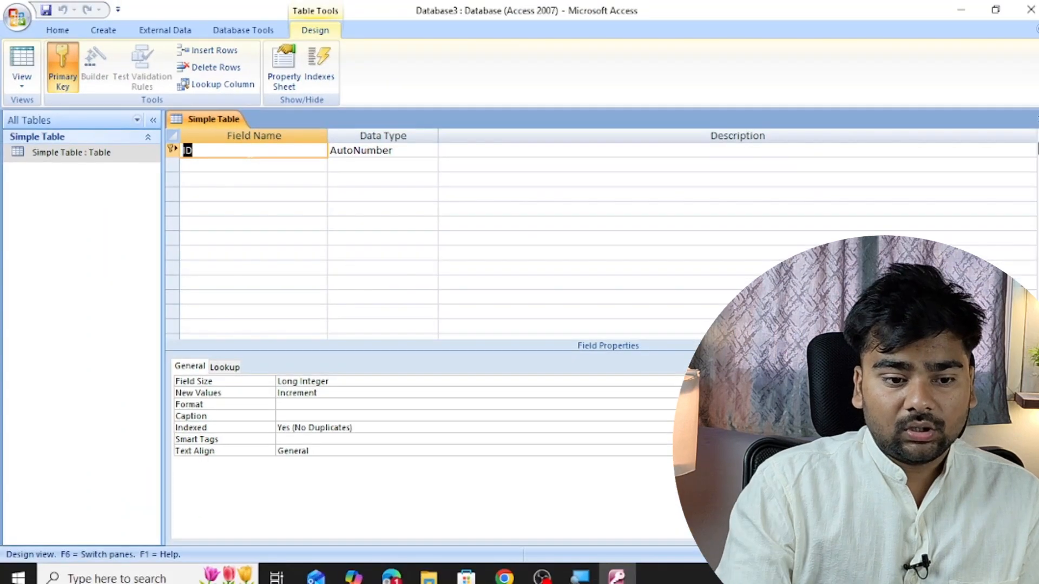
Rename the ID field to S No and set its data type to Number
left_click(250, 152)
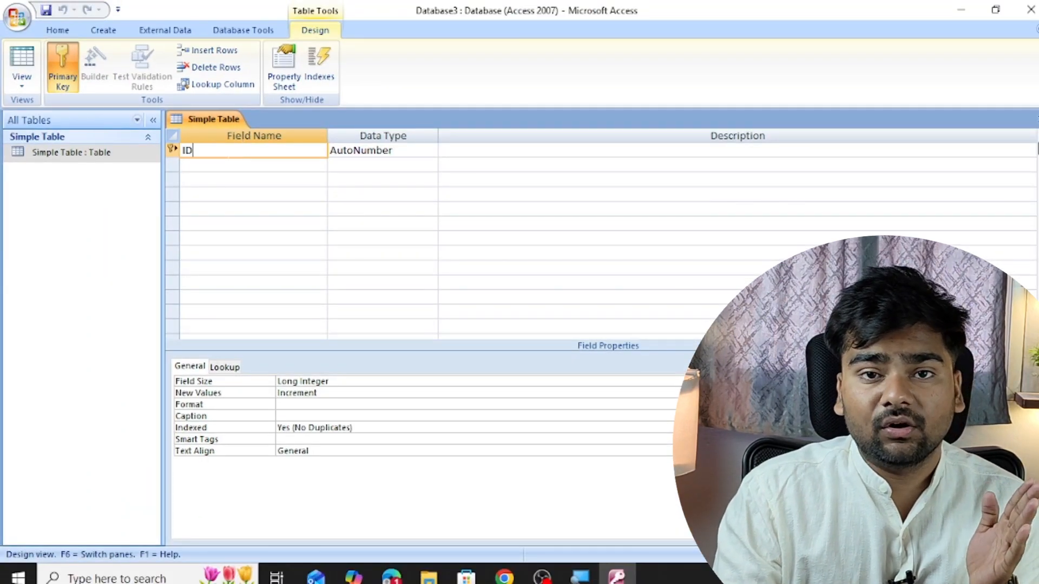
key("BackSpace")
key("BackSpace")
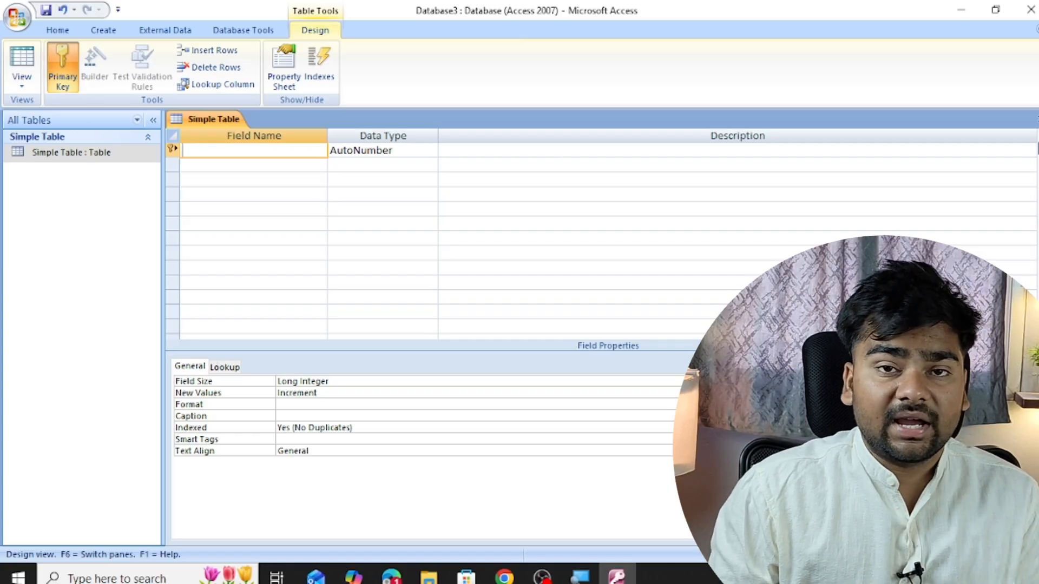
type("S")
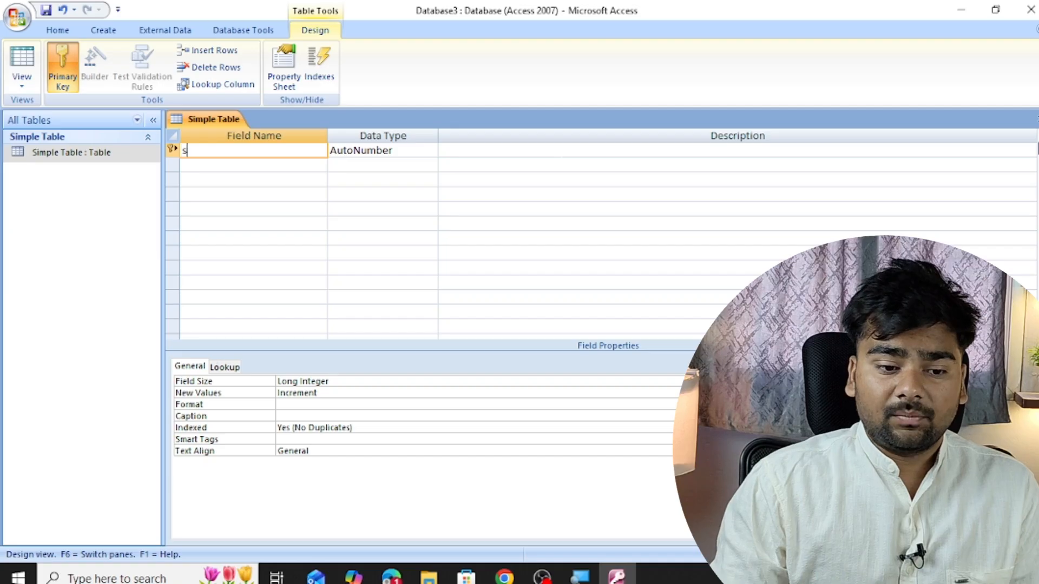
type(" No")
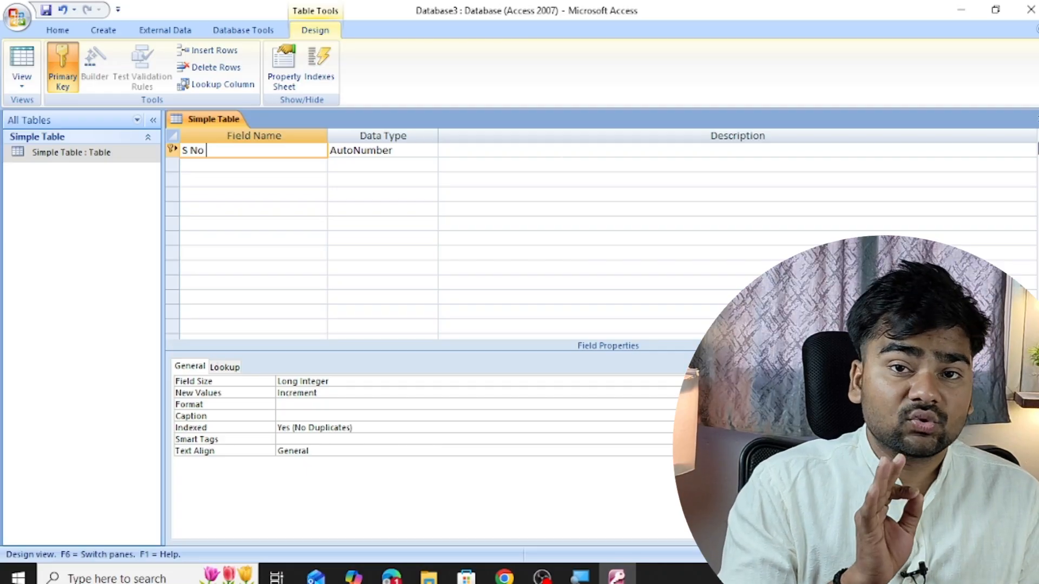
key("Tab")
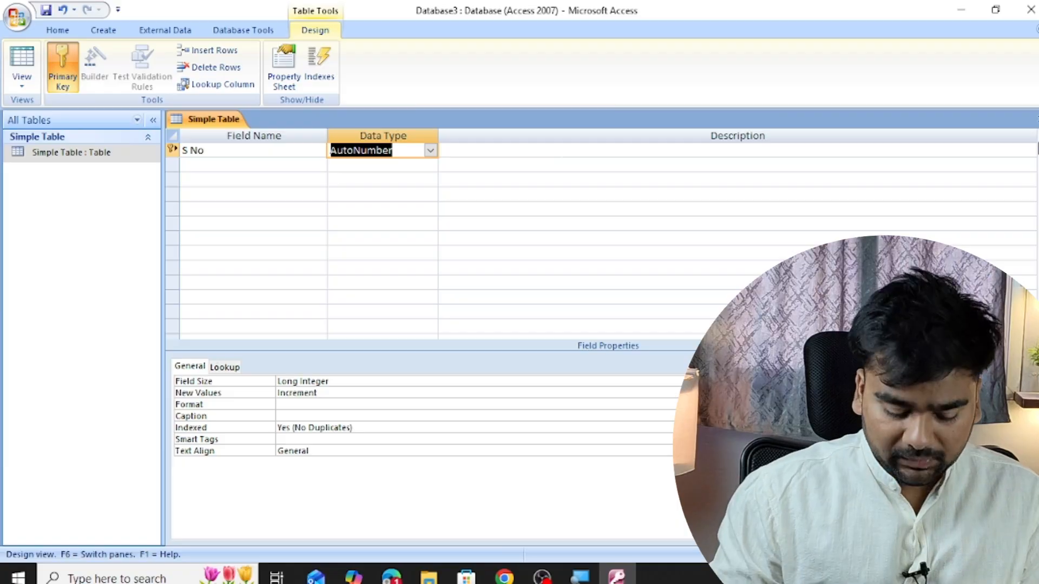
type("n")
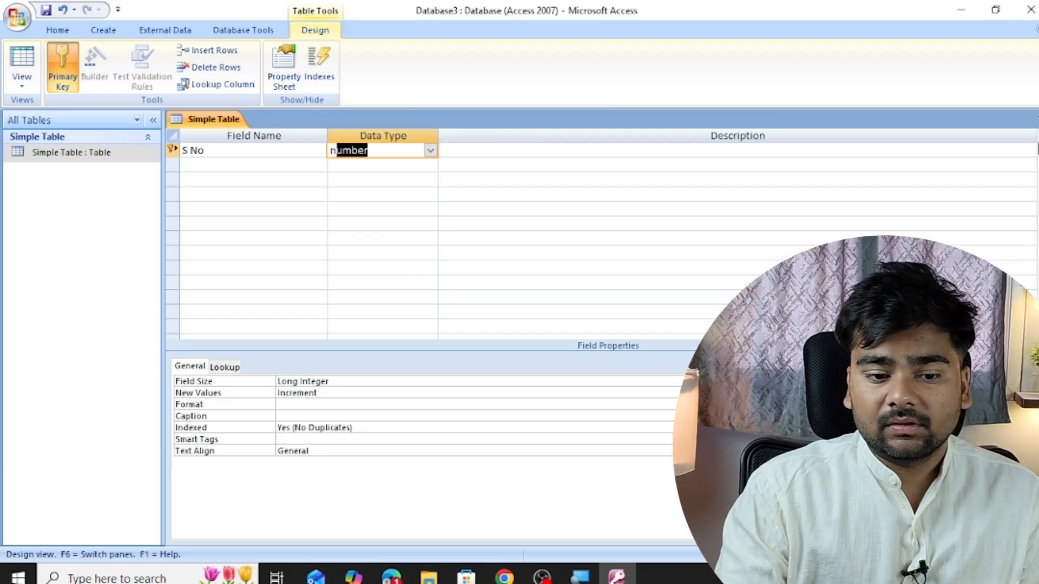
left_click(430, 151)
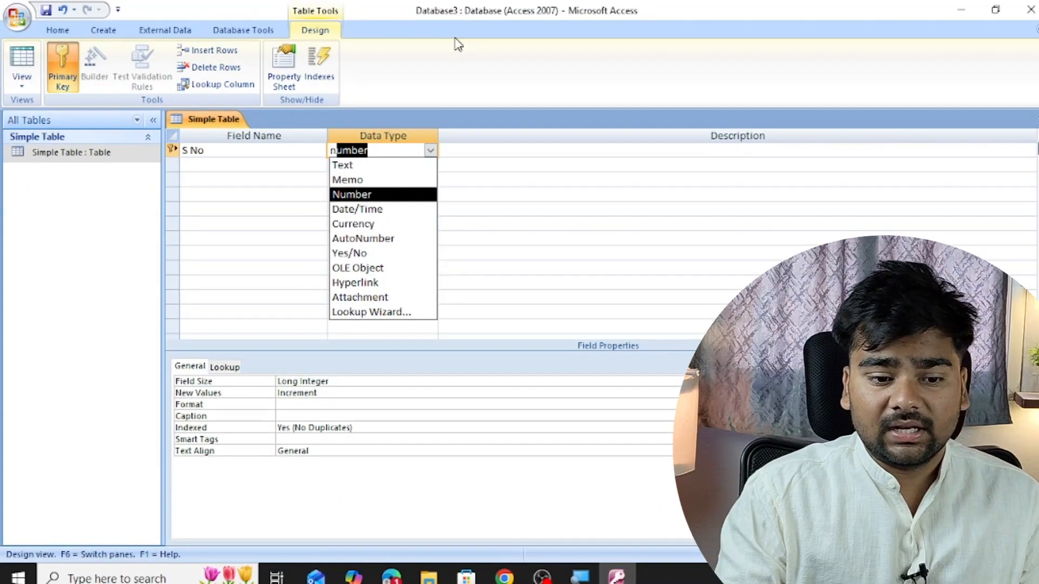
left_click(399, 194)
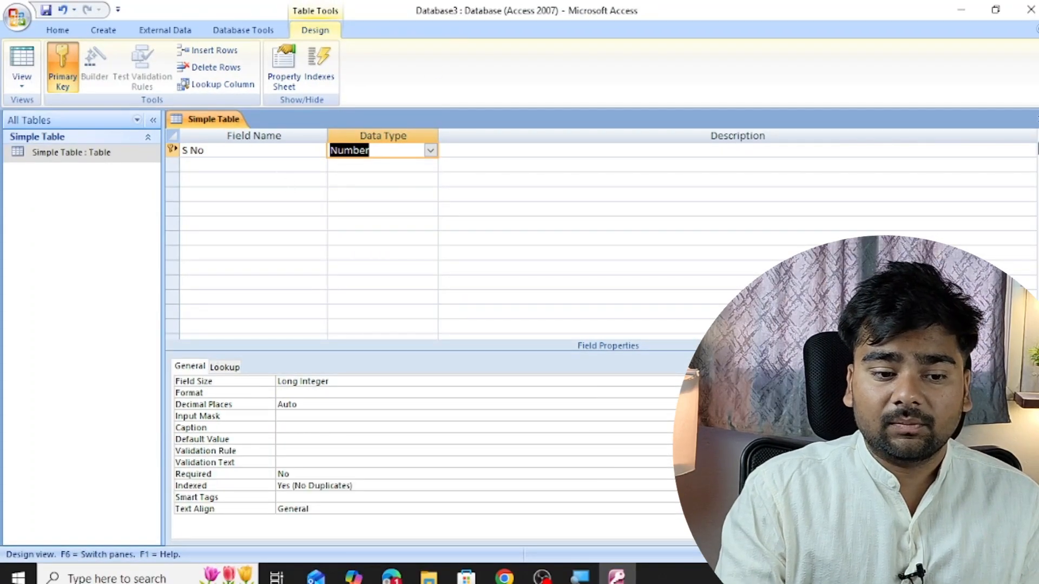
Add a field called Name below S No with the Text data type, accepting the reserved-word name
left_click(311, 165)
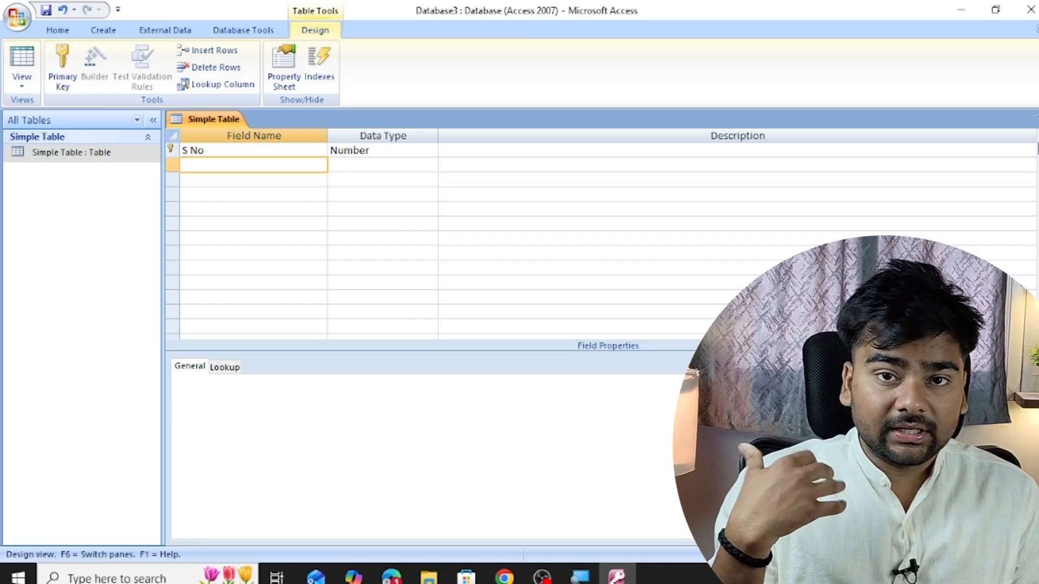
type("Name")
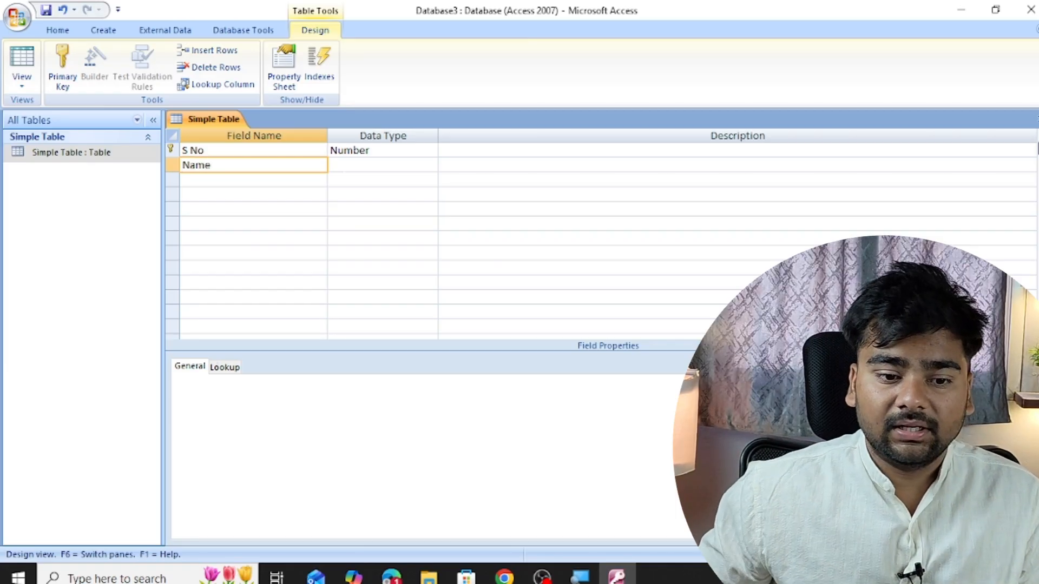
left_click(343, 173)
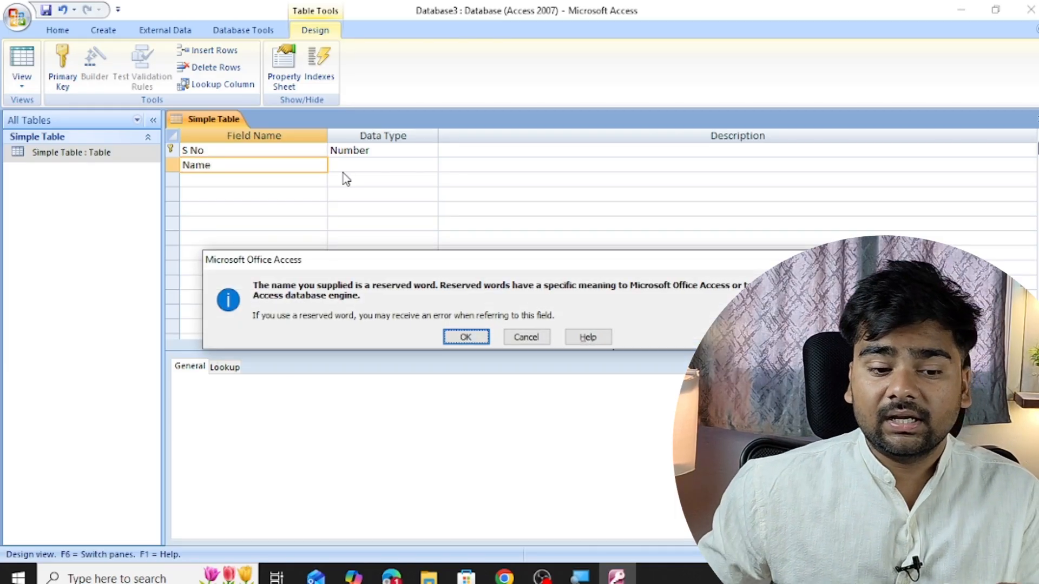
key("Return")
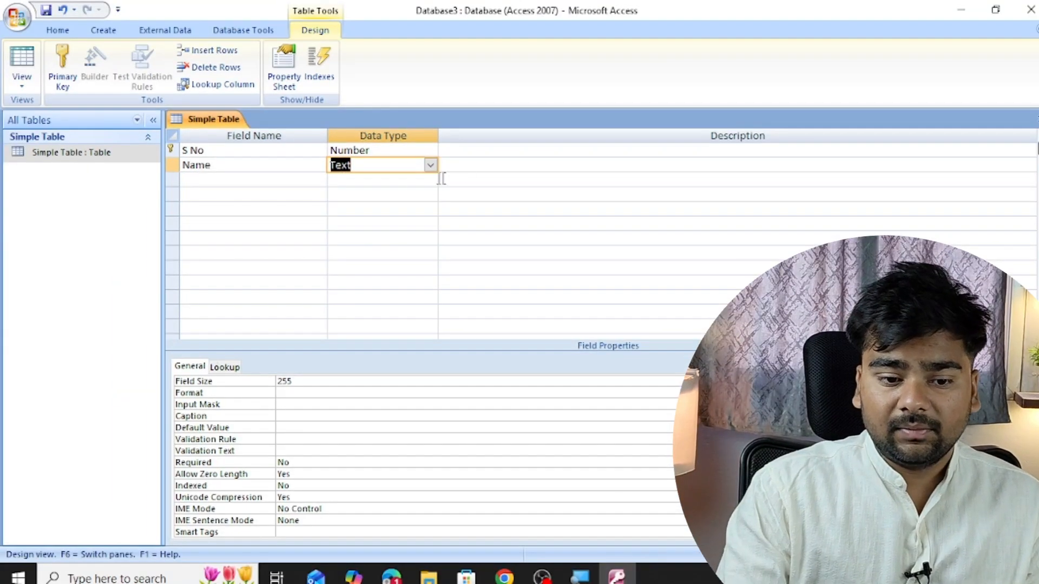
left_click(430, 167)
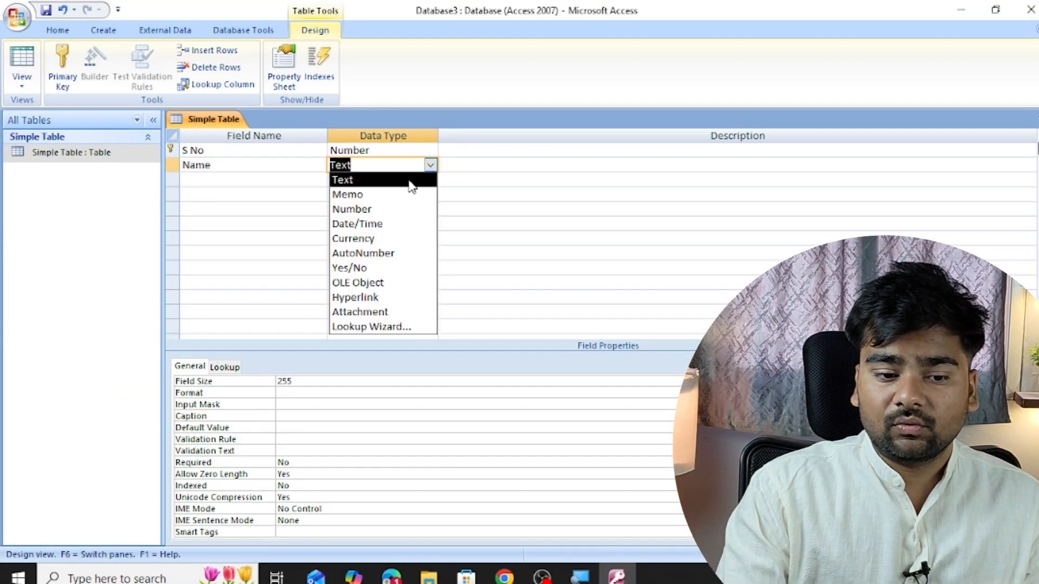
left_click(410, 181)
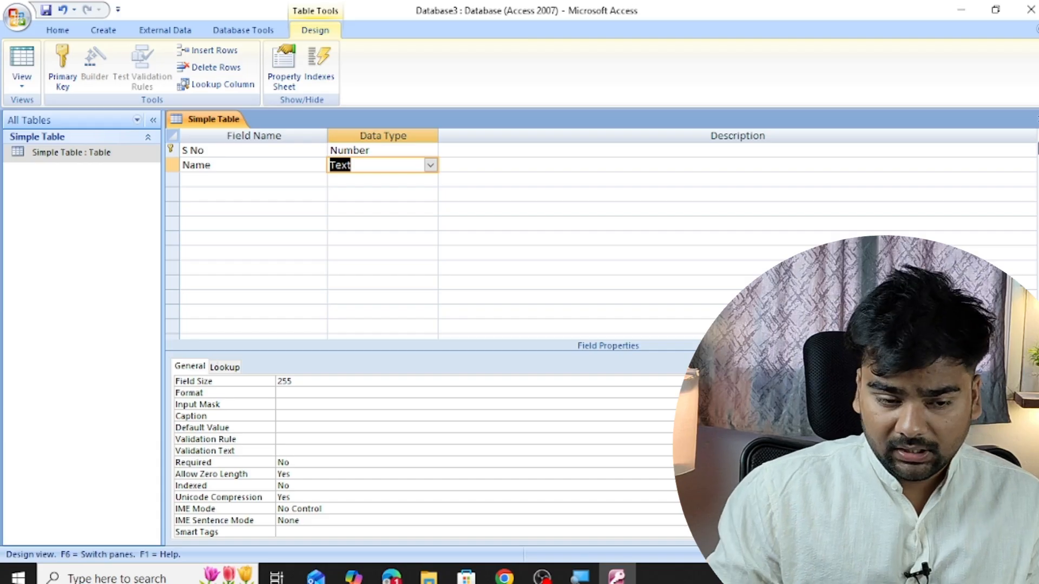
Add a field called Age below Name and set its data type to Number
key("Tab")
key("Tab")
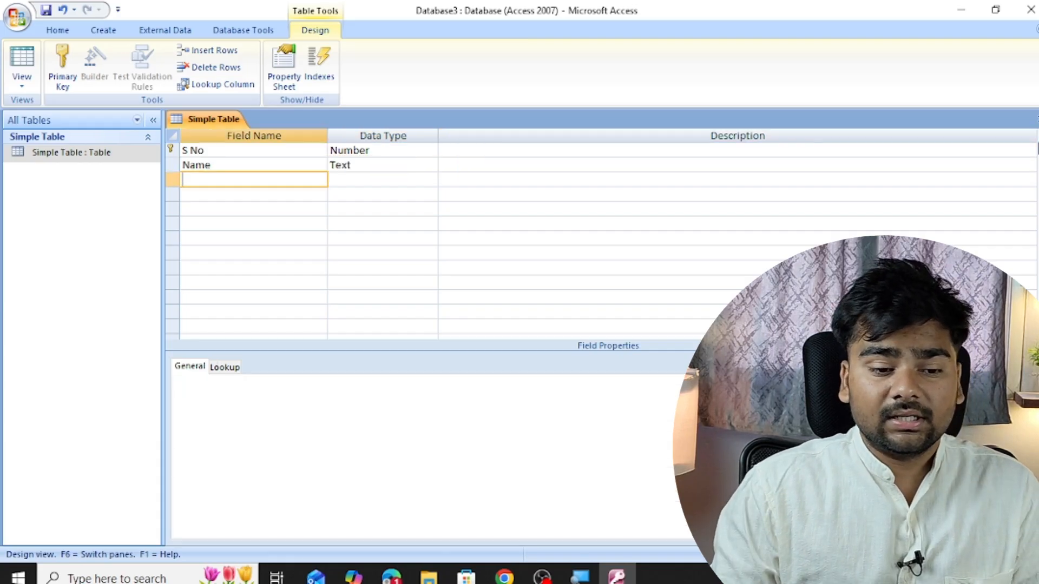
type("Age")
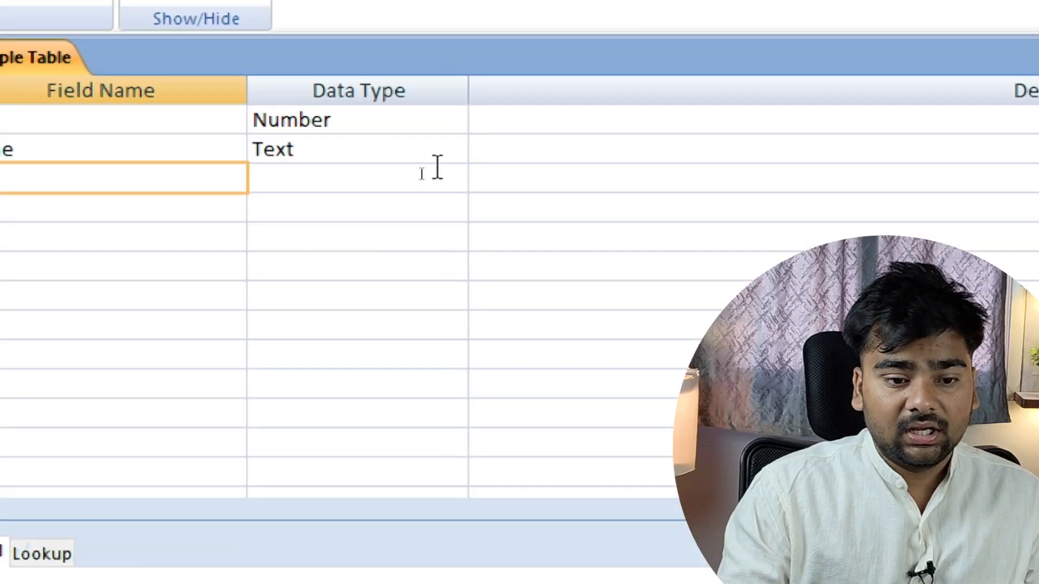
key("Tab")
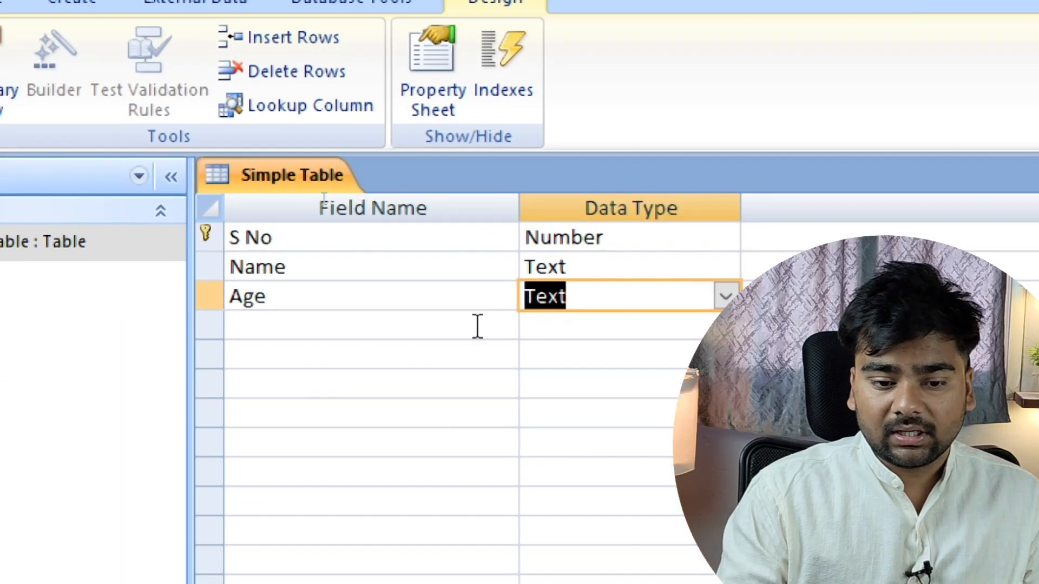
key("alt+Down")
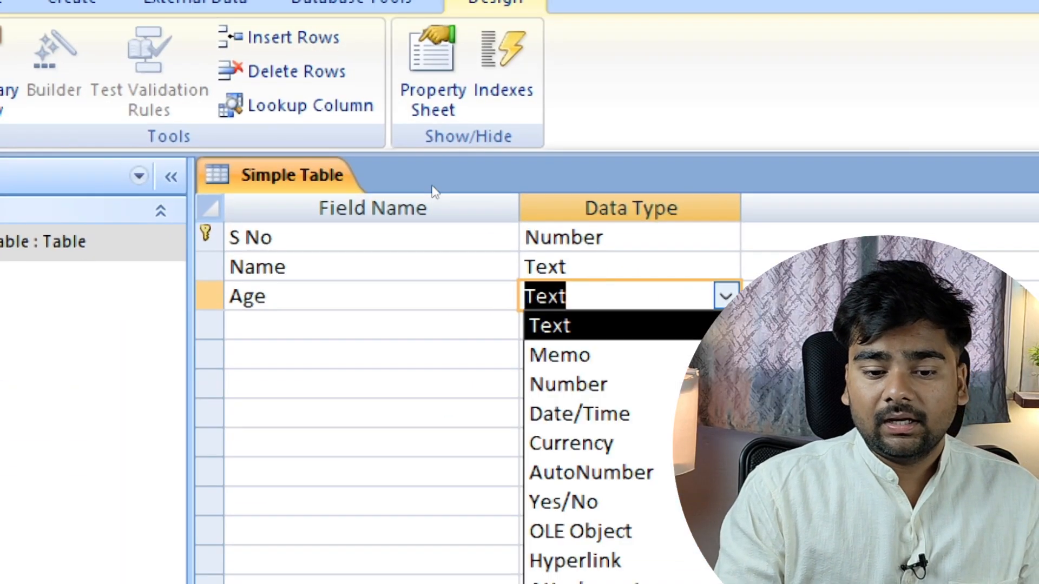
left_click(626, 384)
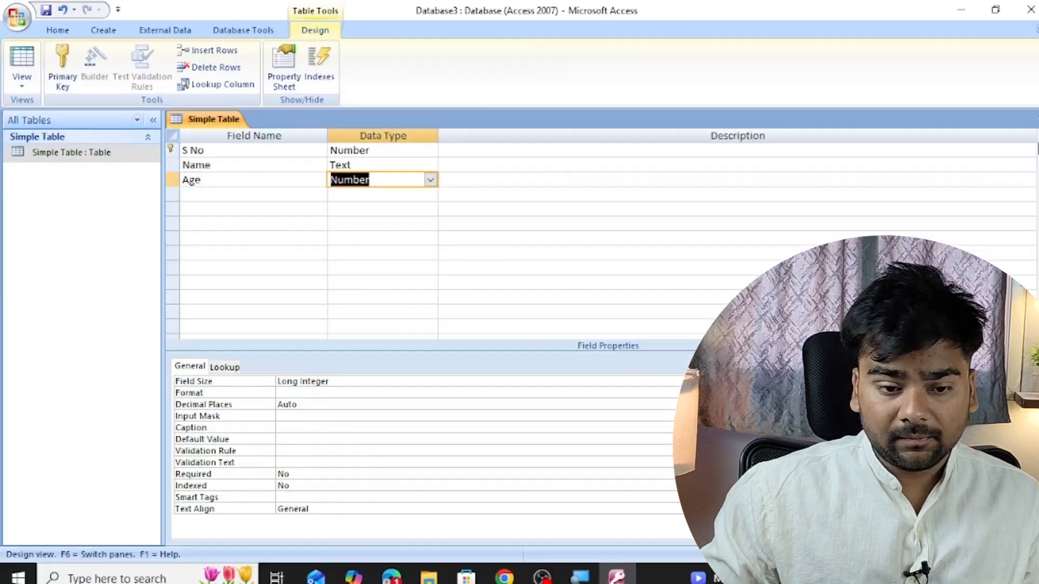
Add a field called City below Age with the Text data type
key("Tab")
key("Tab")
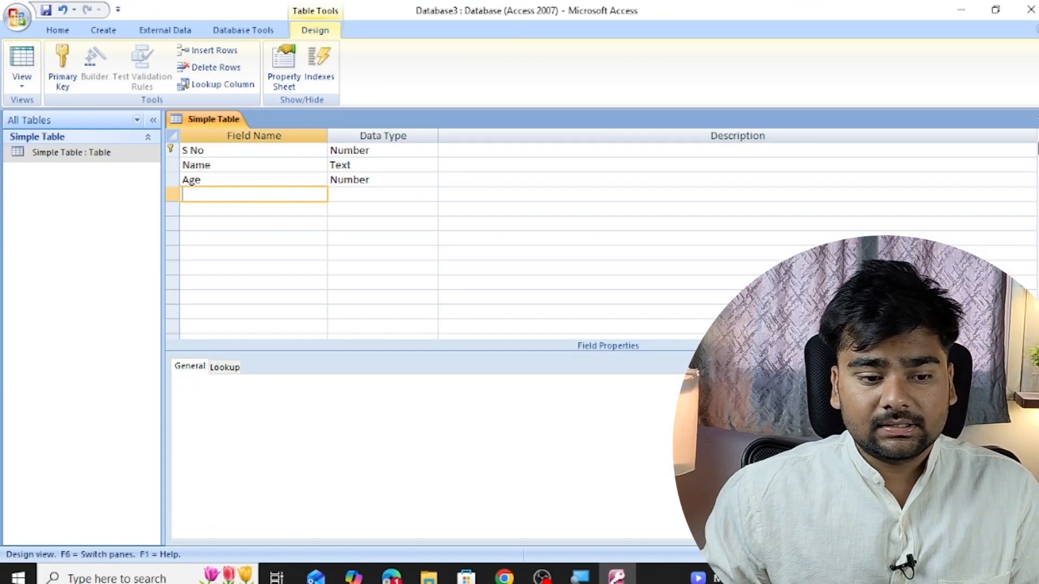
type("City")
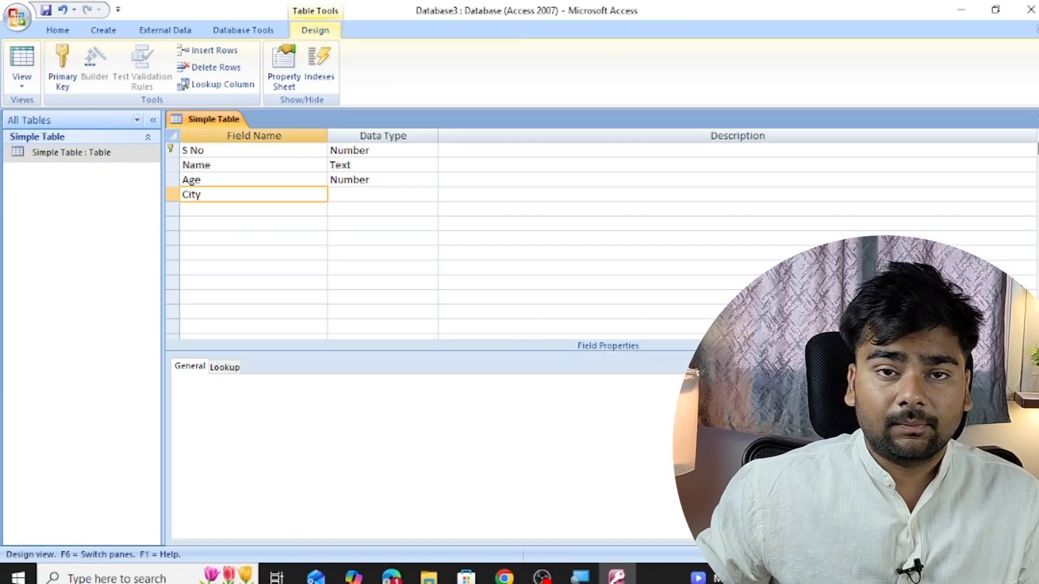
key("Tab")
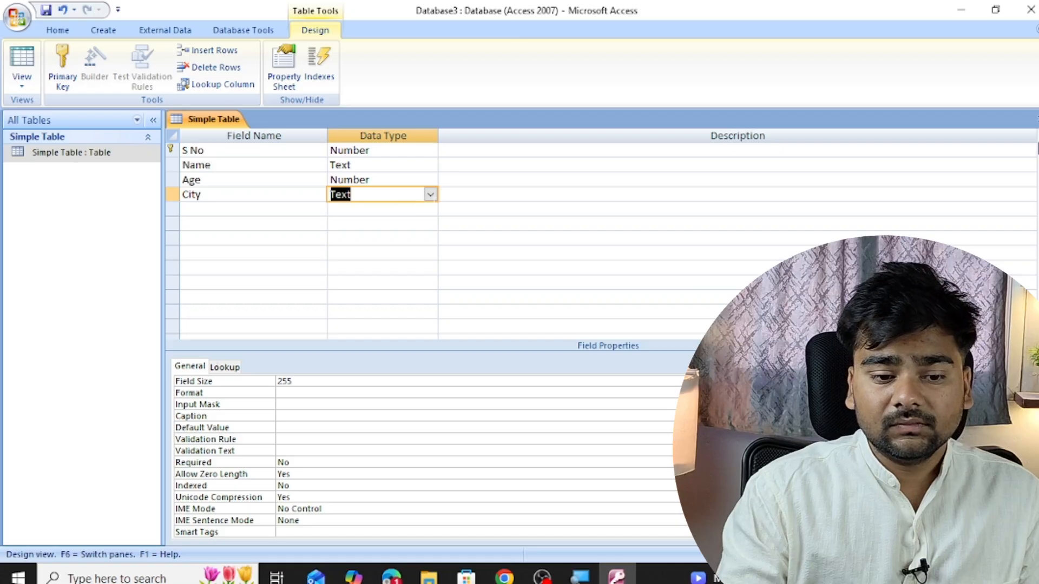
Start the Lookup Wizard for a new field below City, choosing to type in the lookup values
left_click(430, 209)
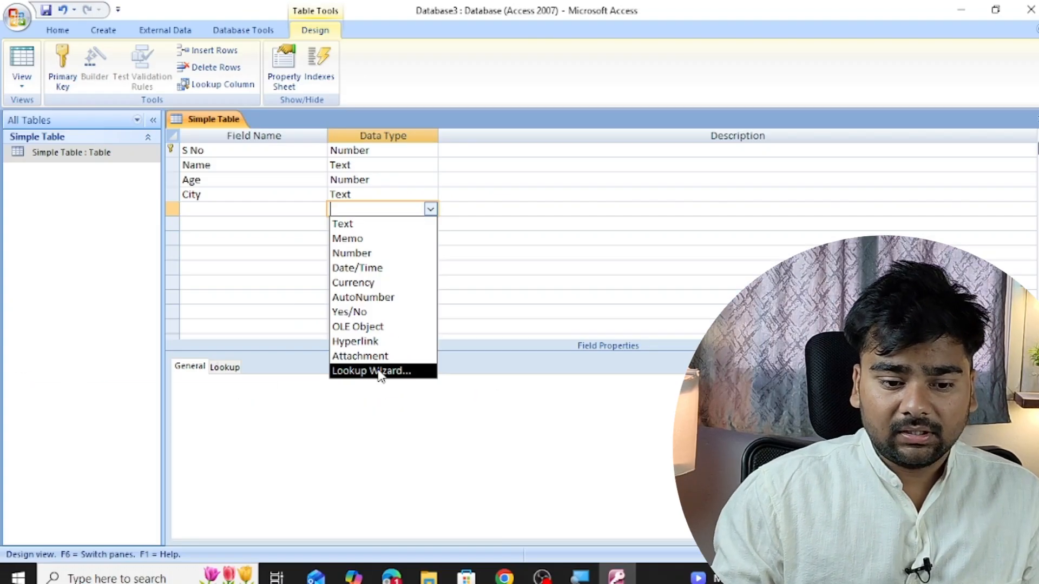
left_click(363, 372)
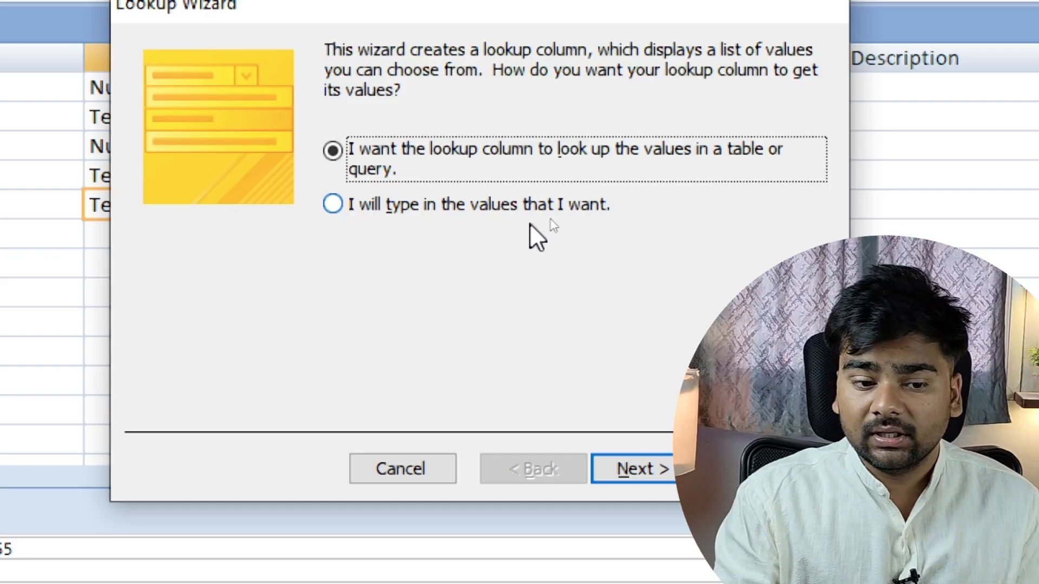
left_click(518, 212)
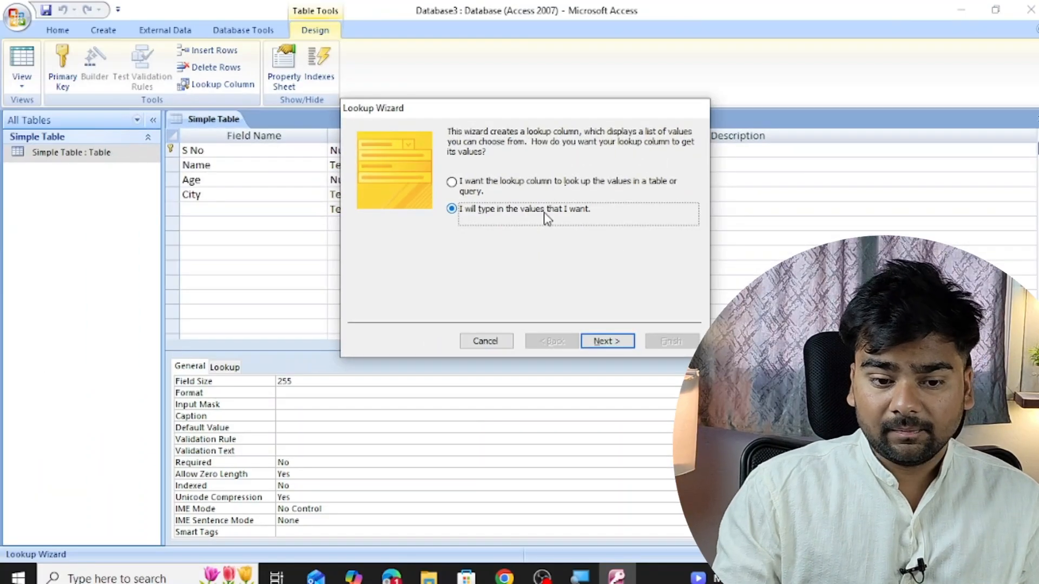
left_click(604, 342)
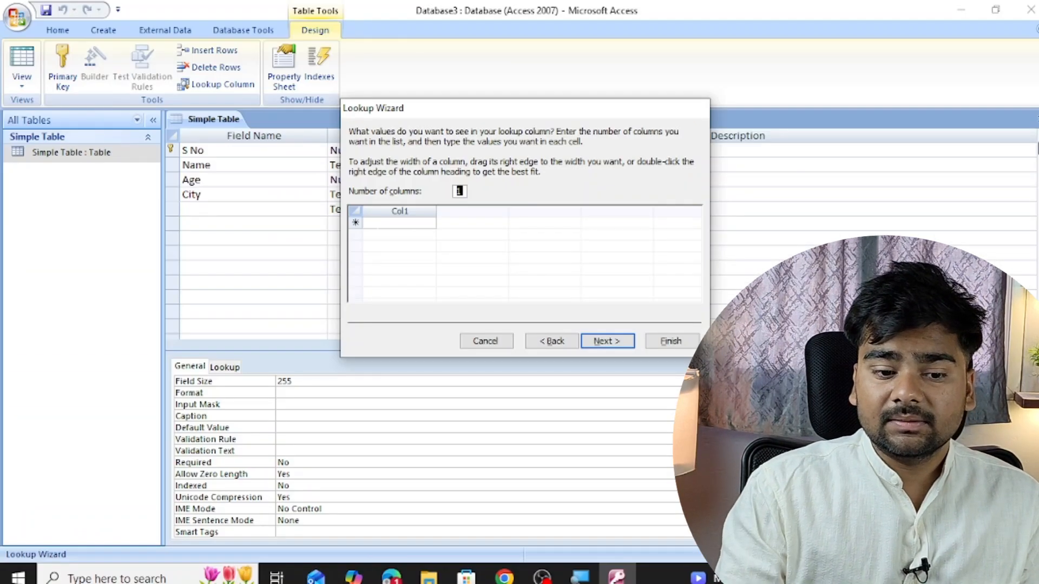
Enter Sagar and Indore as the first two values of the single lookup column
left_click(371, 227)
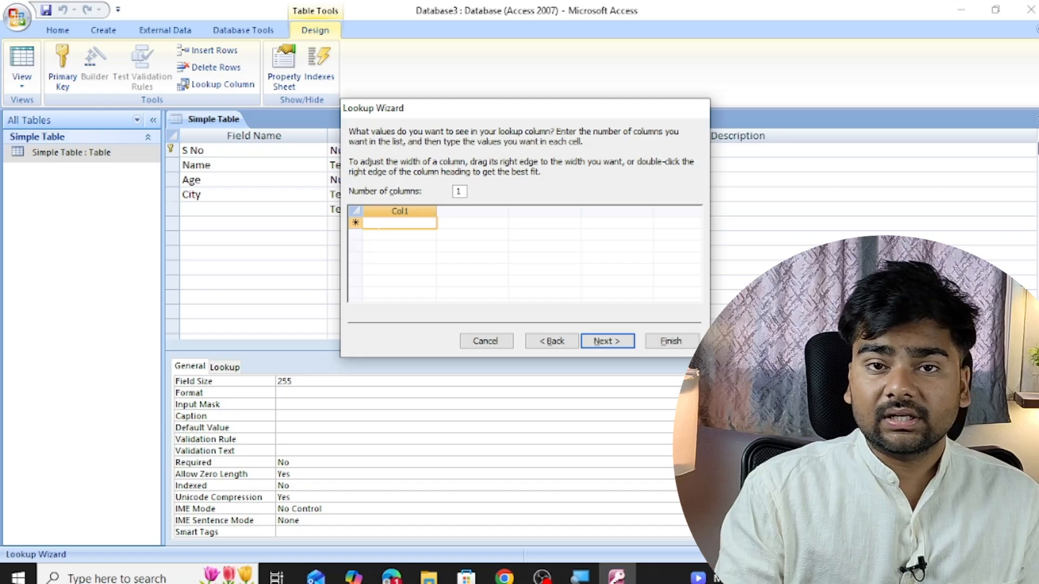
type("Sagar")
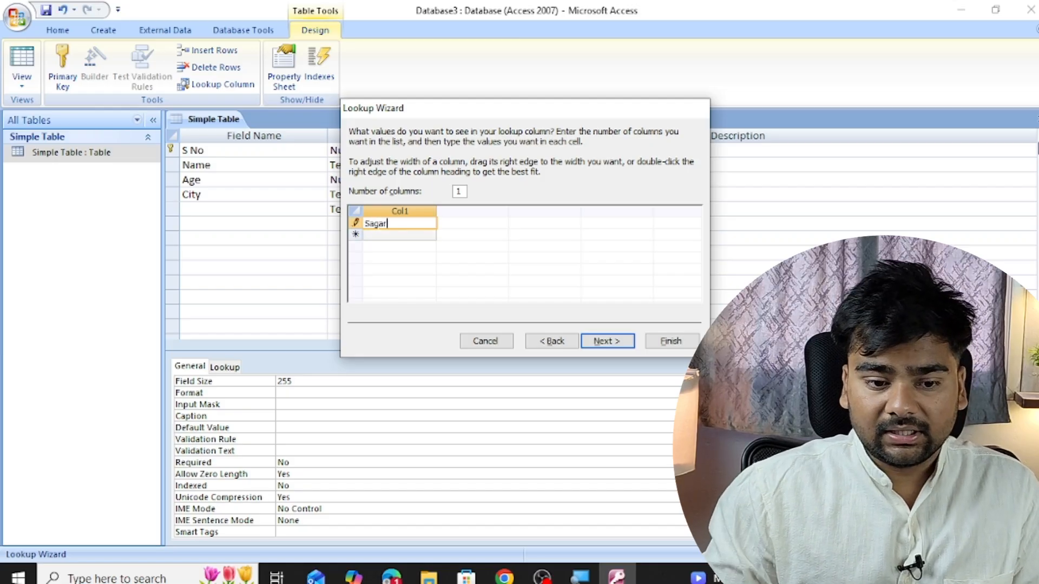
key("Return")
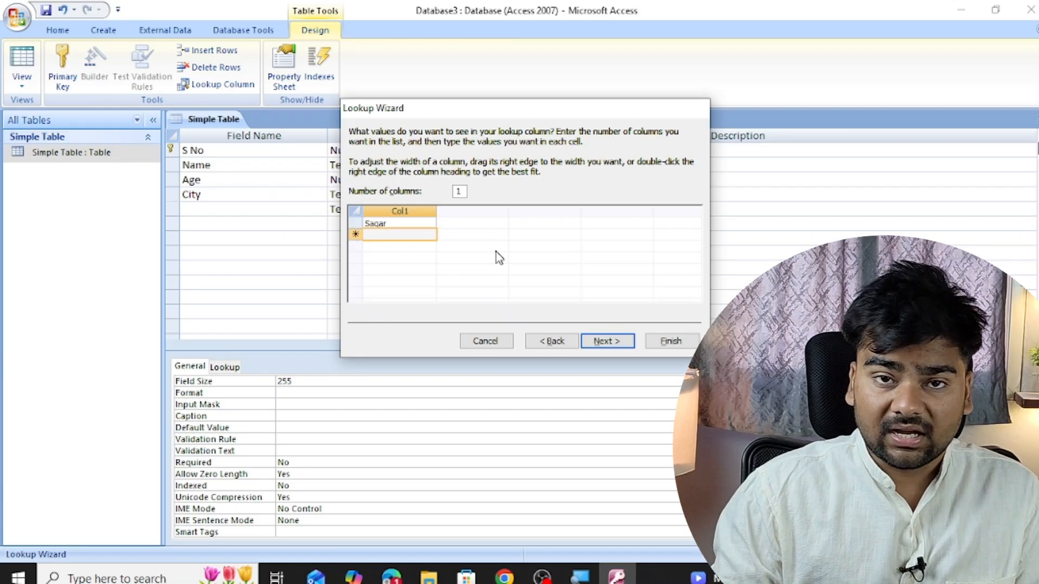
type("INdore\\\\\\")
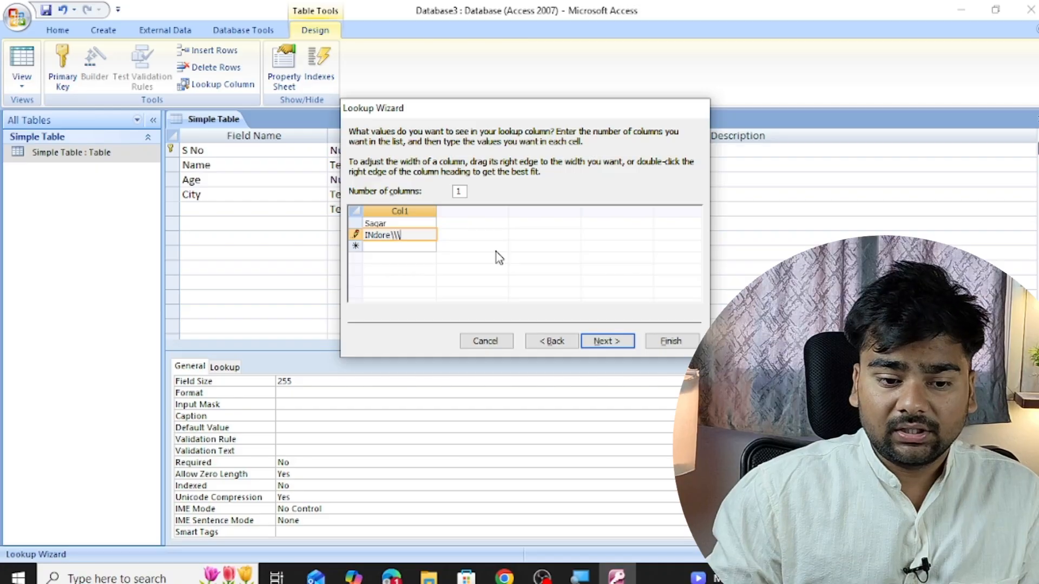
key("BackSpace")
key("BackSpace")
key("BackSpace")
key("BackSpace")
key("BackSpace")
key("BackSpace")
key("BackSpace")
key("BackSpace")
type("ndore")
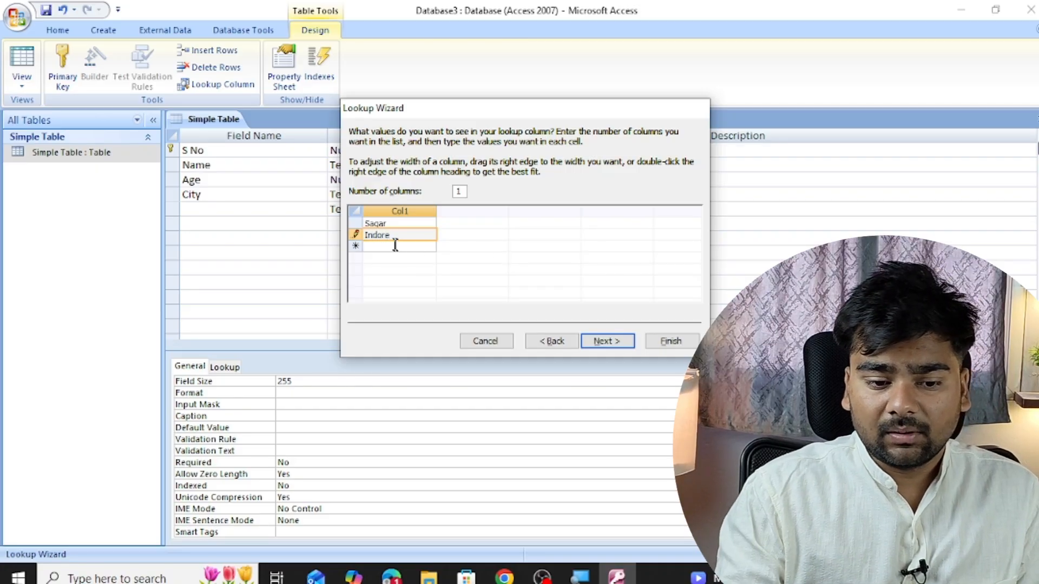
Add Bhoapl and Ujjaine to the lookup values and finish the wizard with the default column label
key("Return")
type("B")
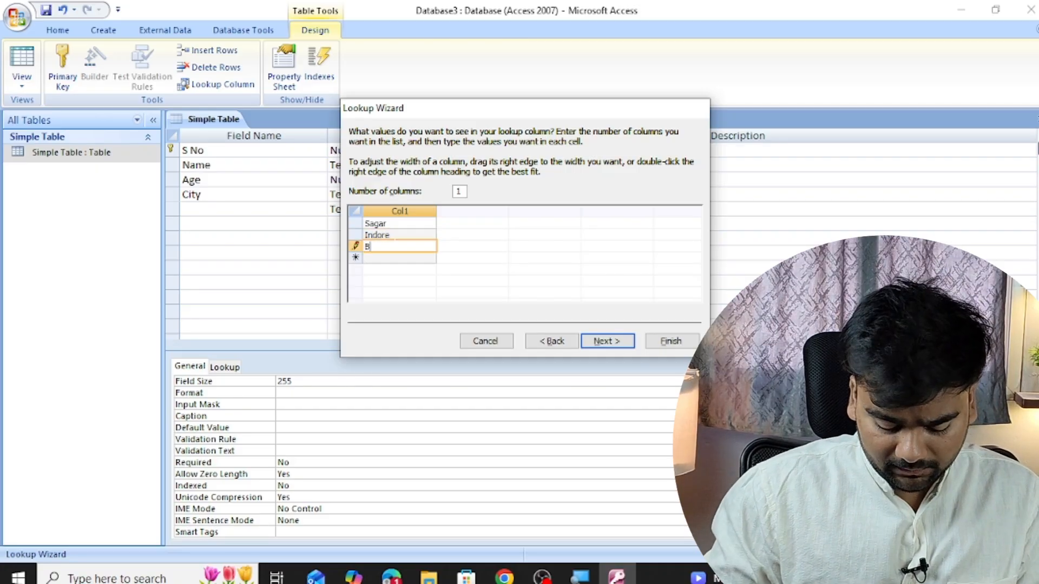
type("hoapl")
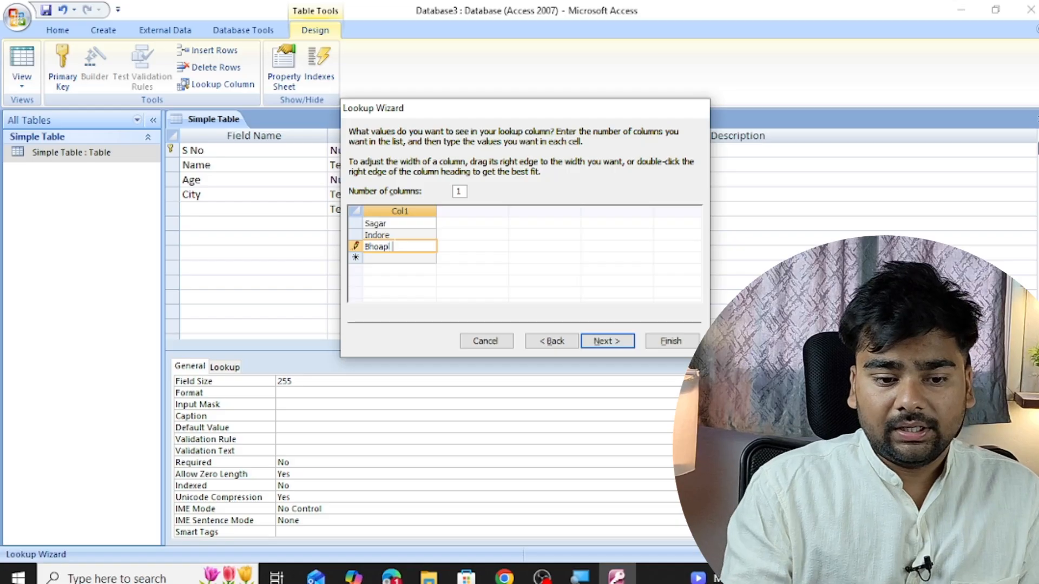
key("Return")
type("Ujjaine")
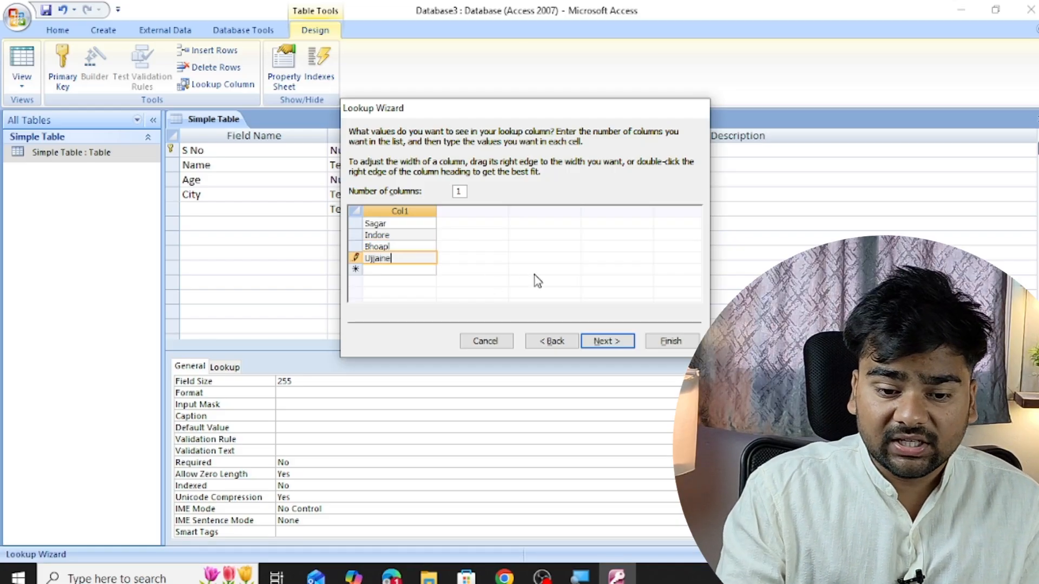
left_click(609, 341)
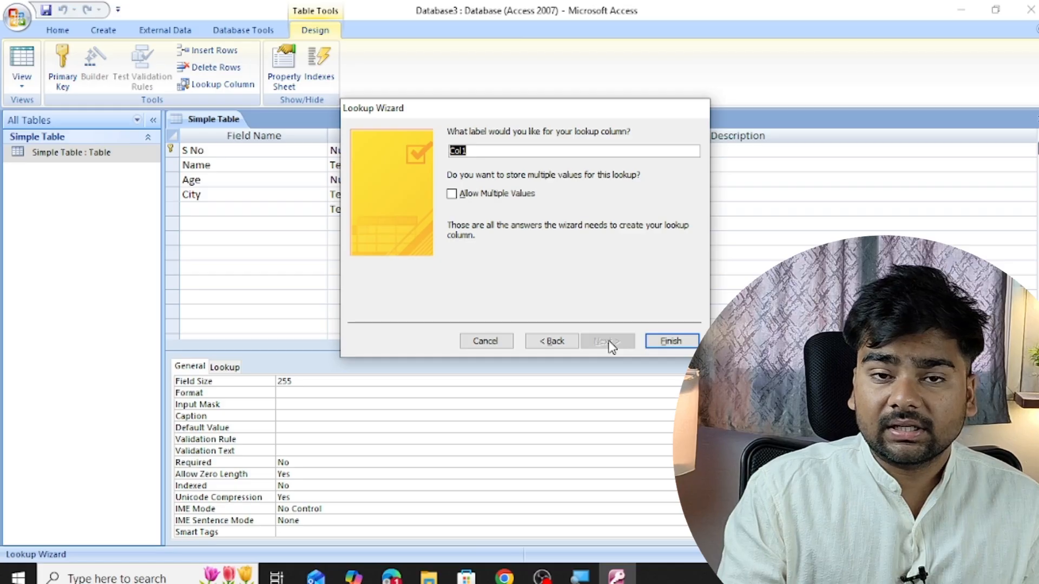
left_click(670, 344)
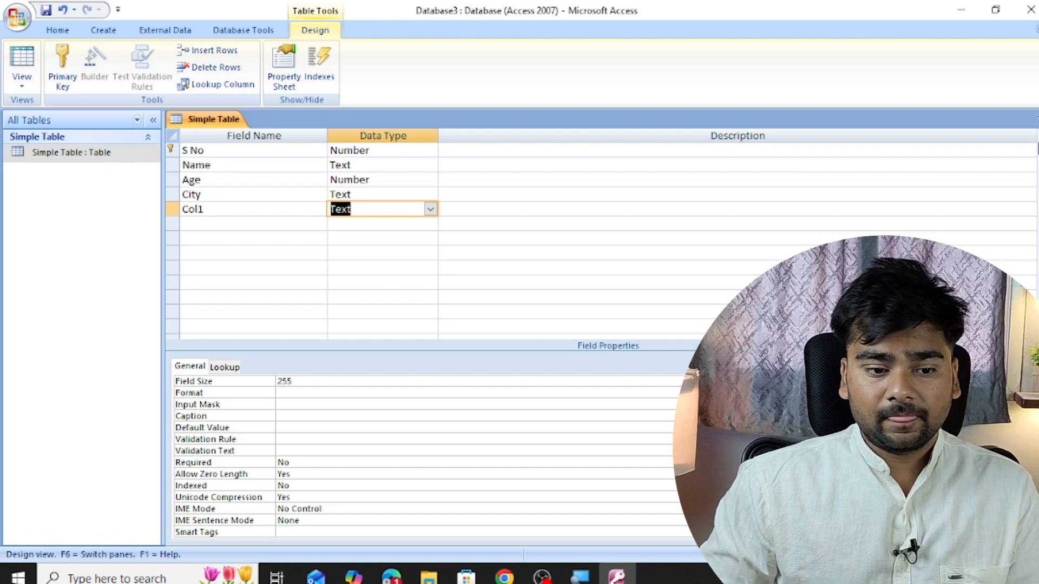
Rename the field below City to Image and set its data type to Attachment
key("Left")
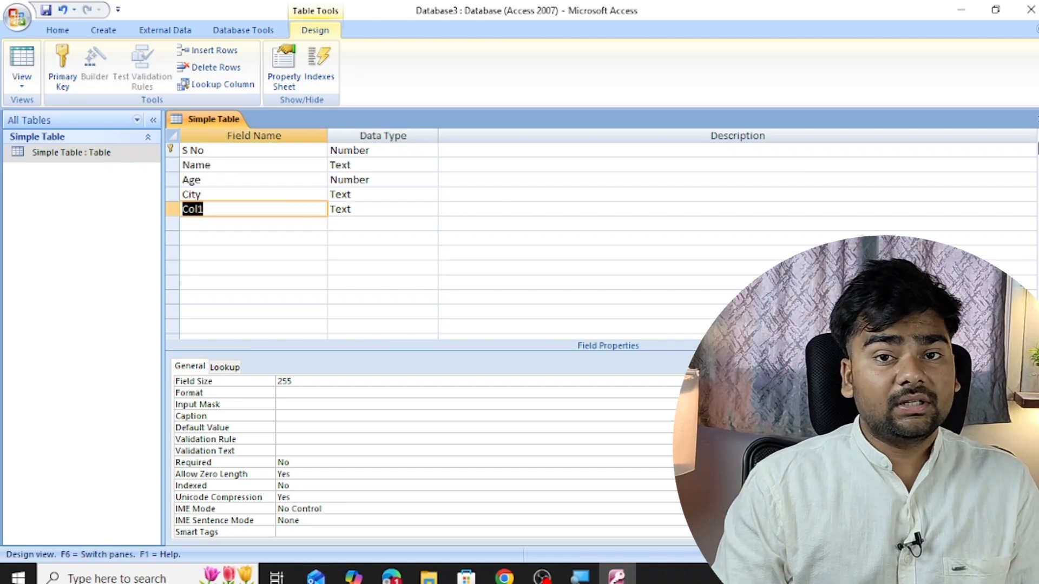
key("BackSpace")
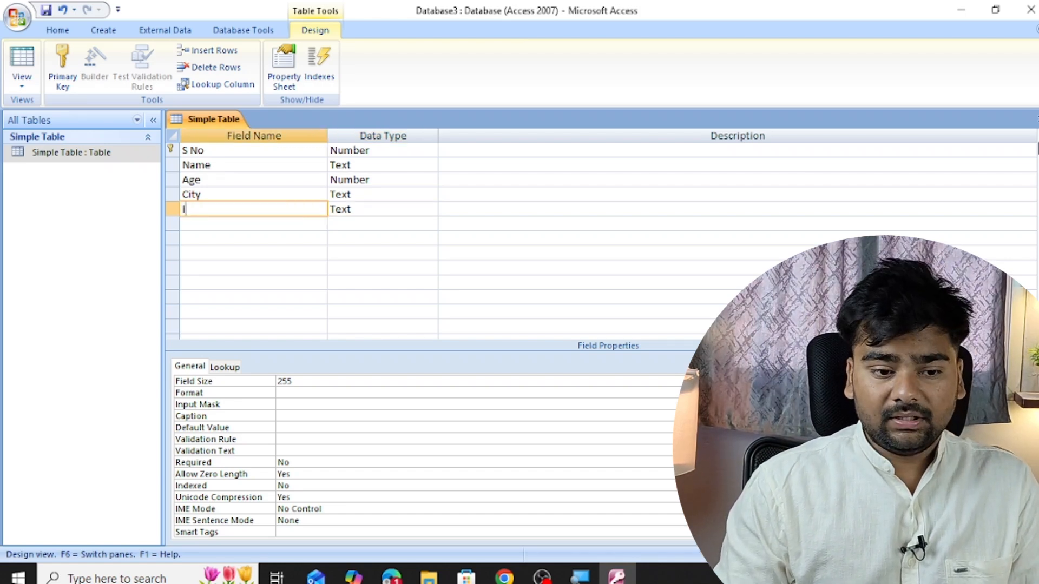
type("Image")
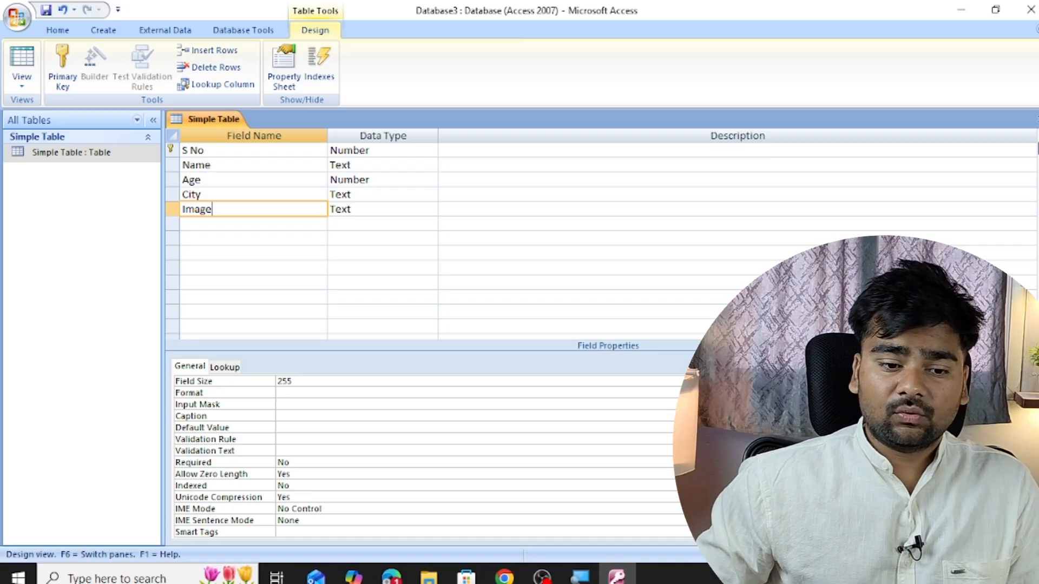
key("Tab")
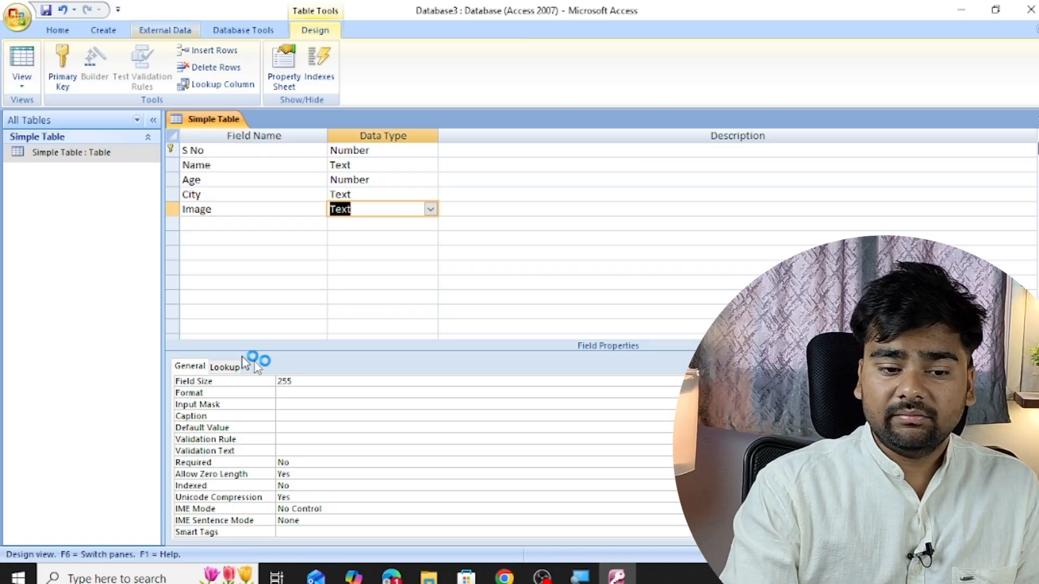
left_click(430, 210)
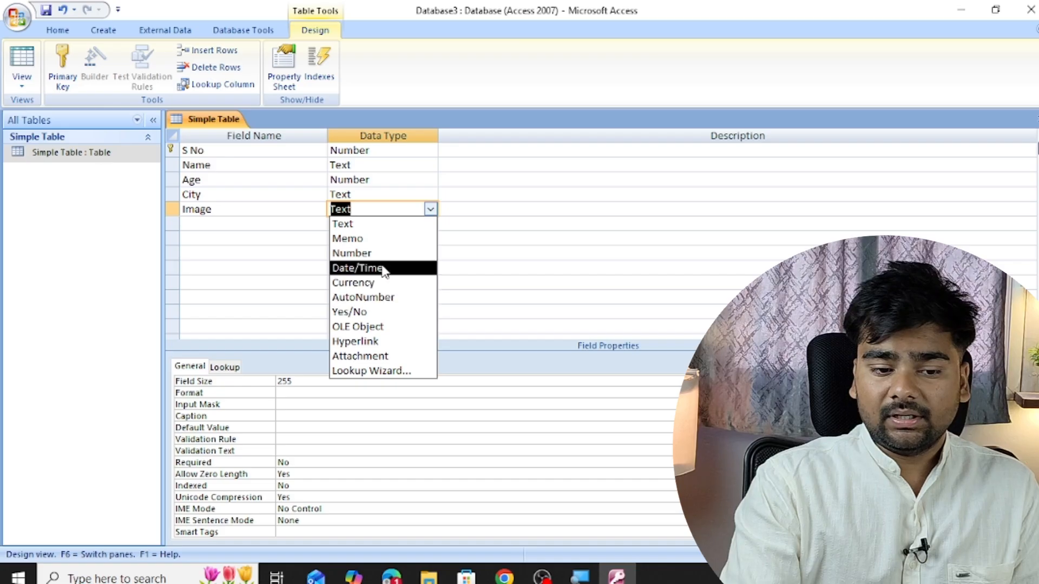
left_click(360, 356)
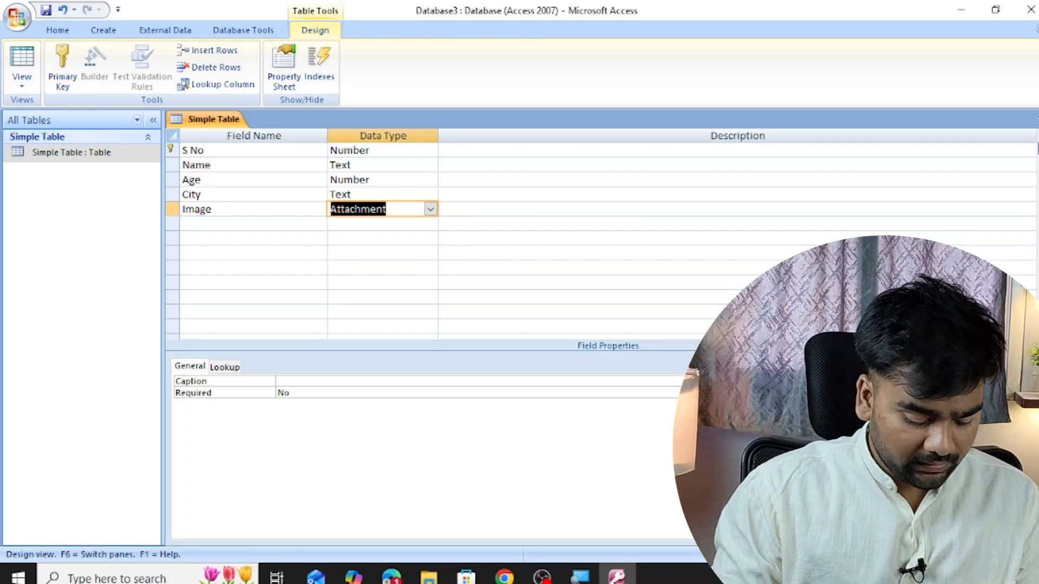
Close Simple Table, saving its design changes, and reopen it in Datasheet View
key("ctrl+w")
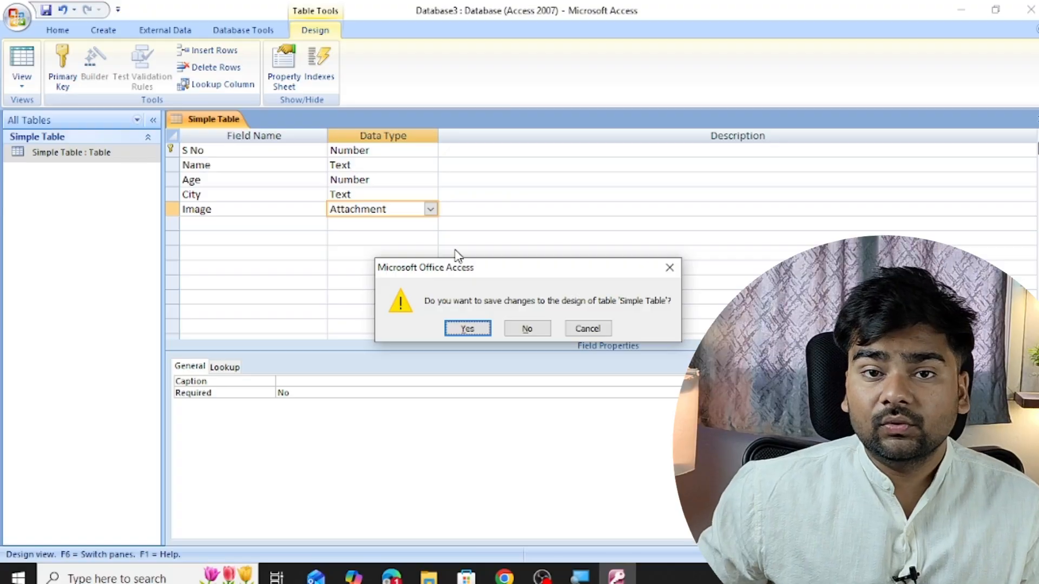
key("Return")
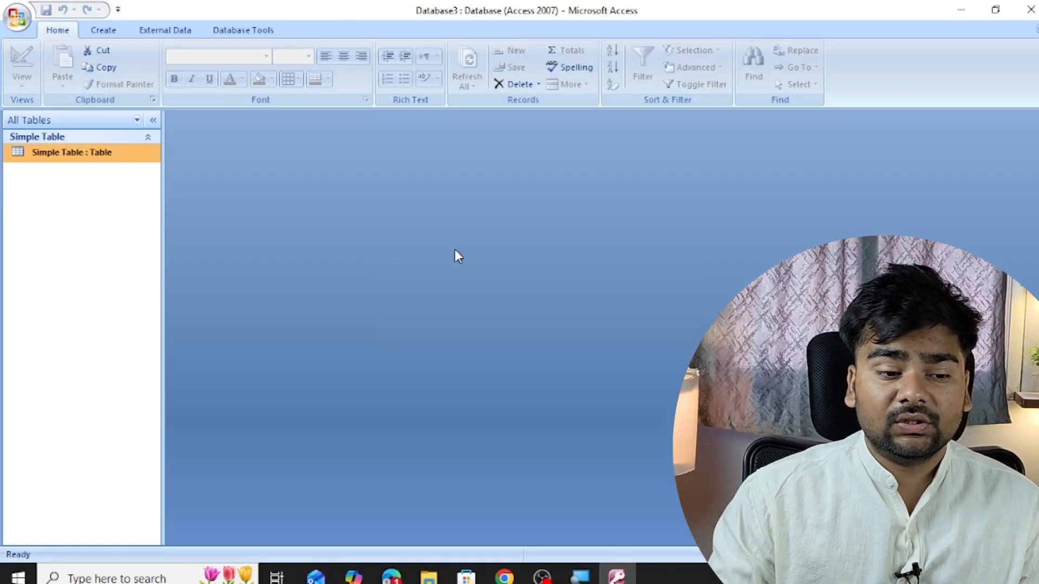
double_click(90, 160)
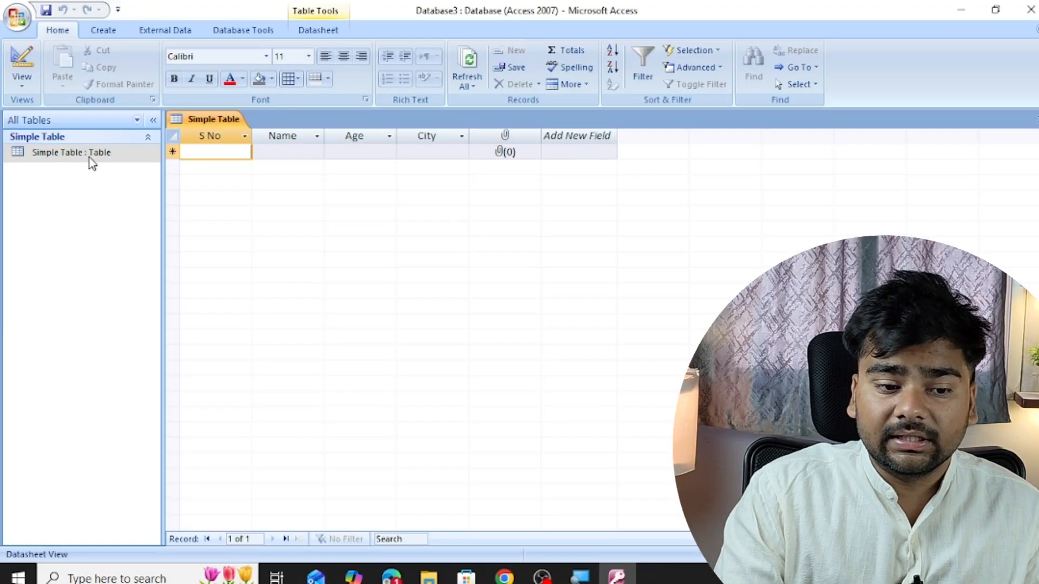
left_click(58, 157)
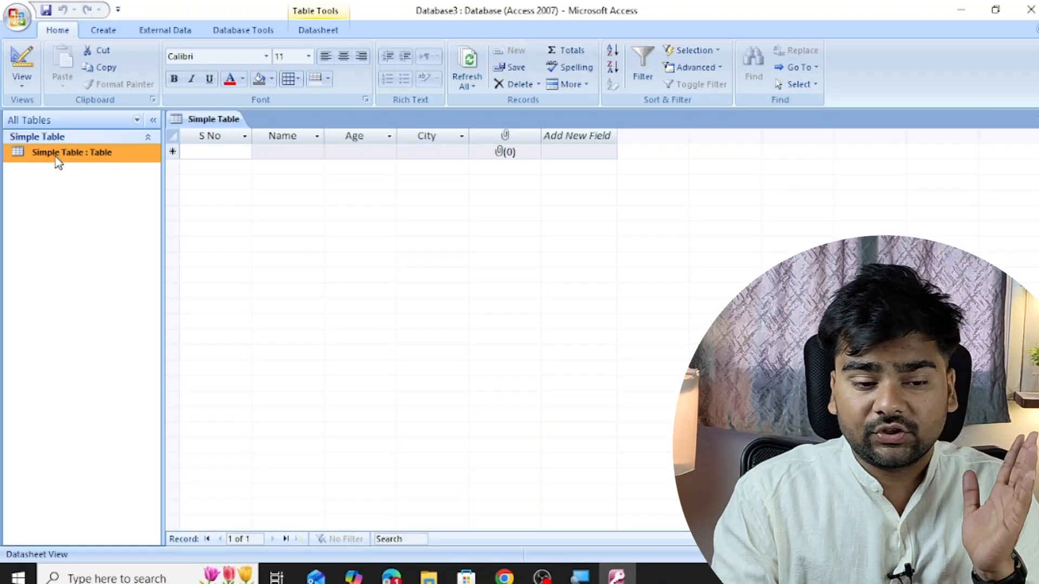
Fill in the first record with S No 1, Name A, Age 20 and City sagar
left_click(183, 152)
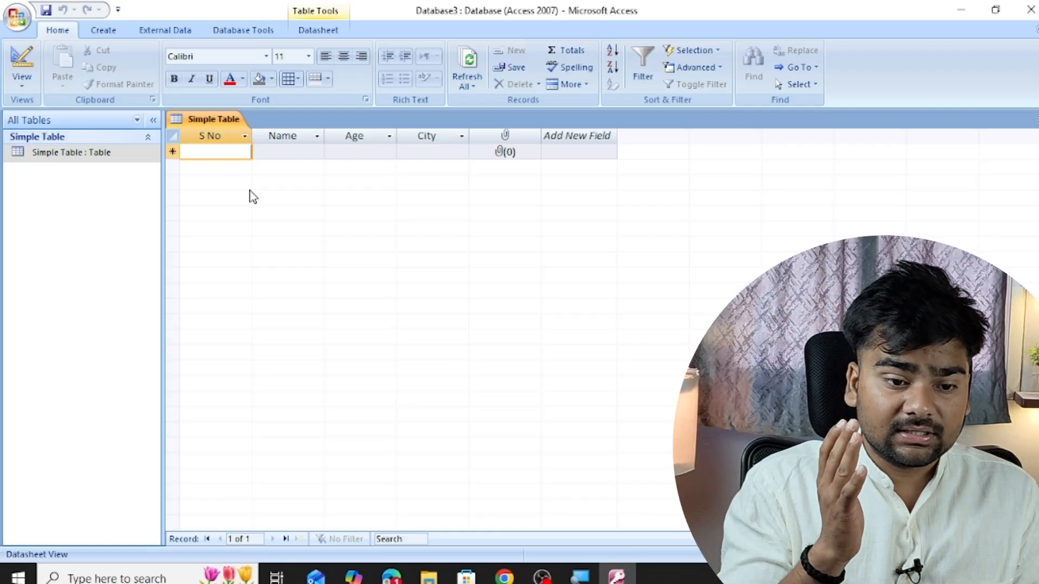
type("1")
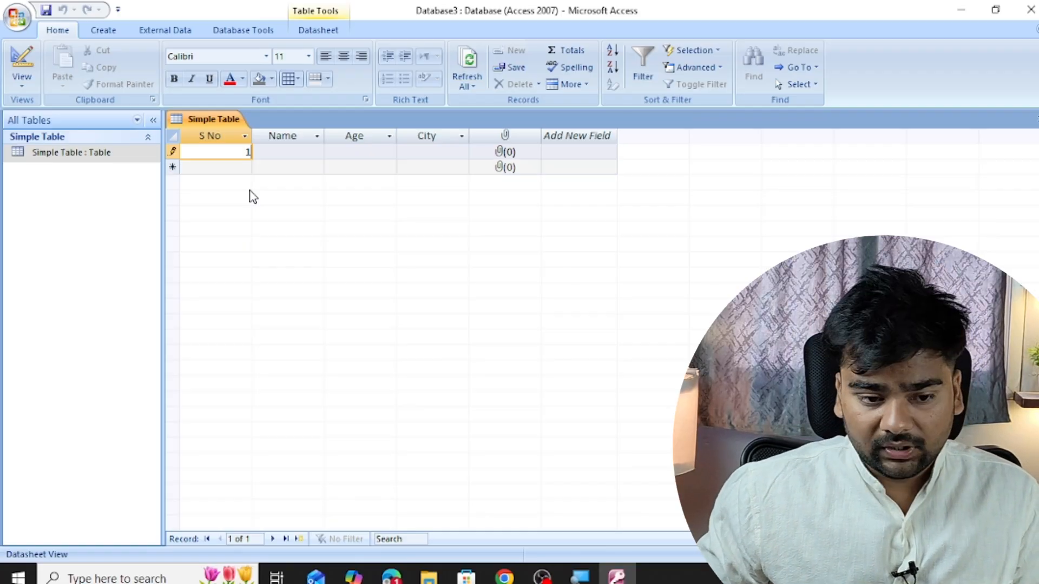
key("Tab")
type("A")
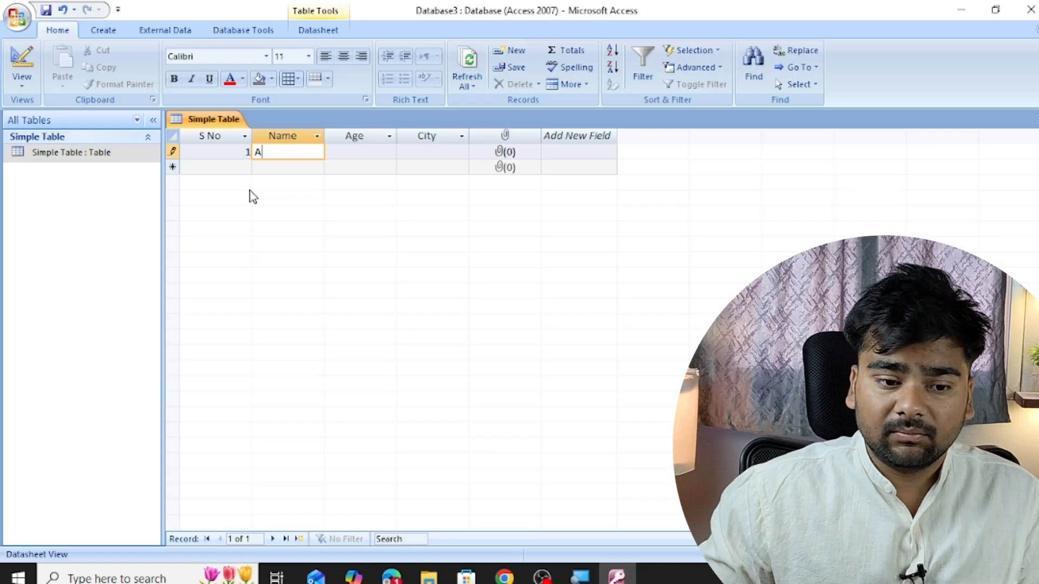
key("Tab")
type("20")
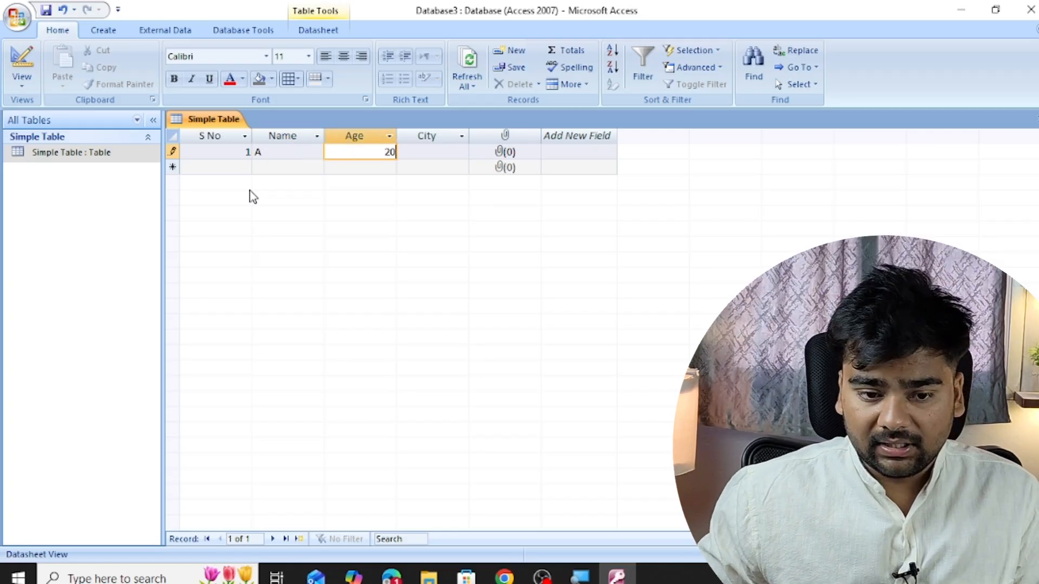
key("Tab")
type("sagar")
key("Tab")
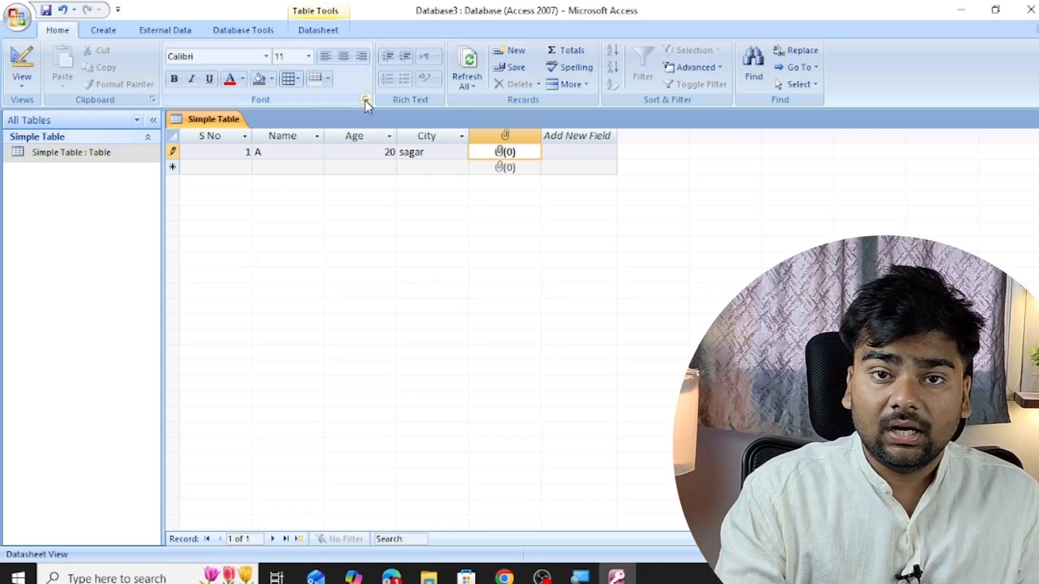
Attach Screenshot (56).png from the Pictures Screenshots folder to the first record's Image field
double_click(502, 156)
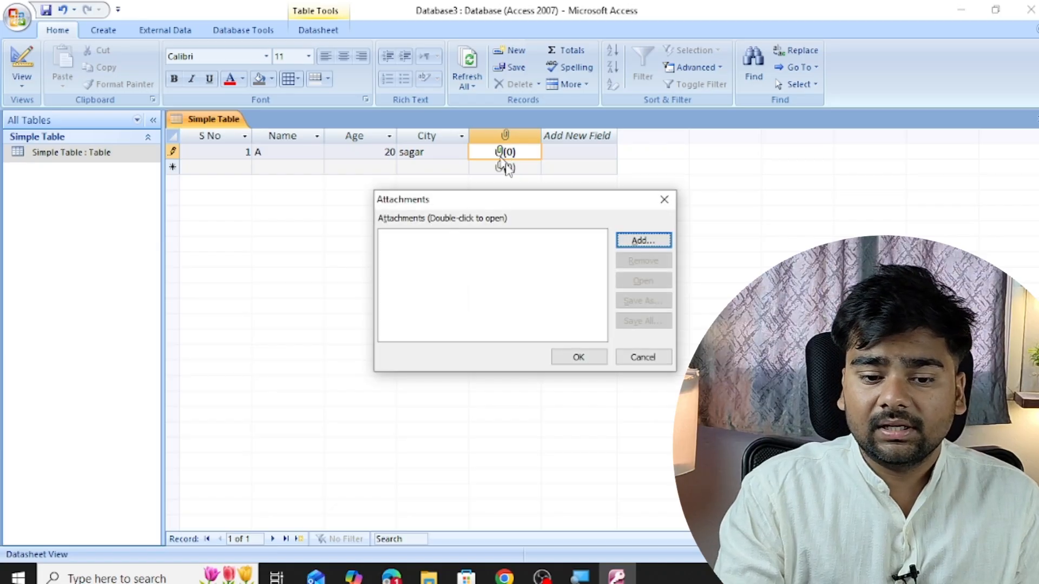
left_click(656, 244)
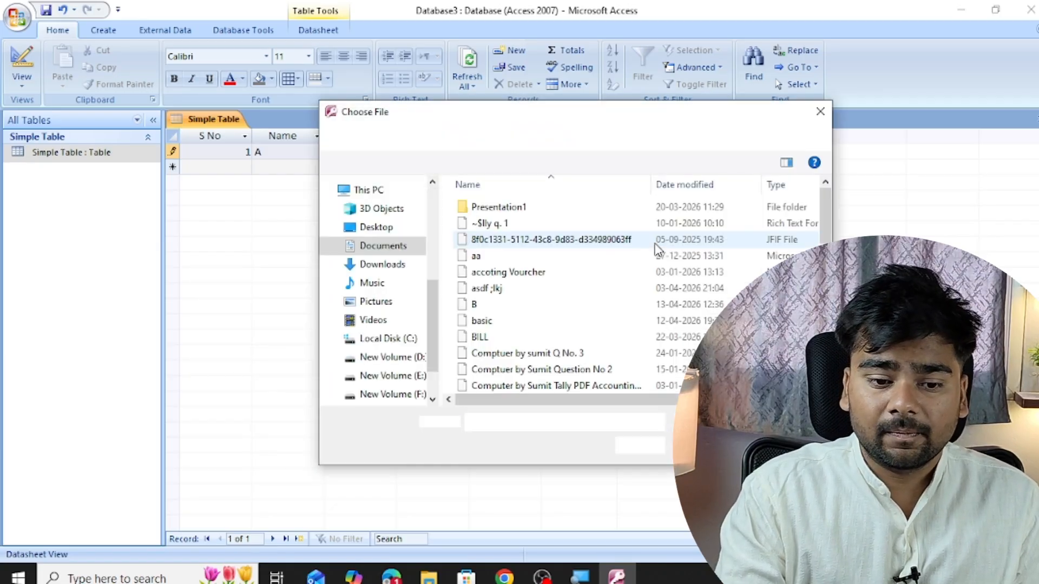
left_click(385, 302)
double_click(694, 227)
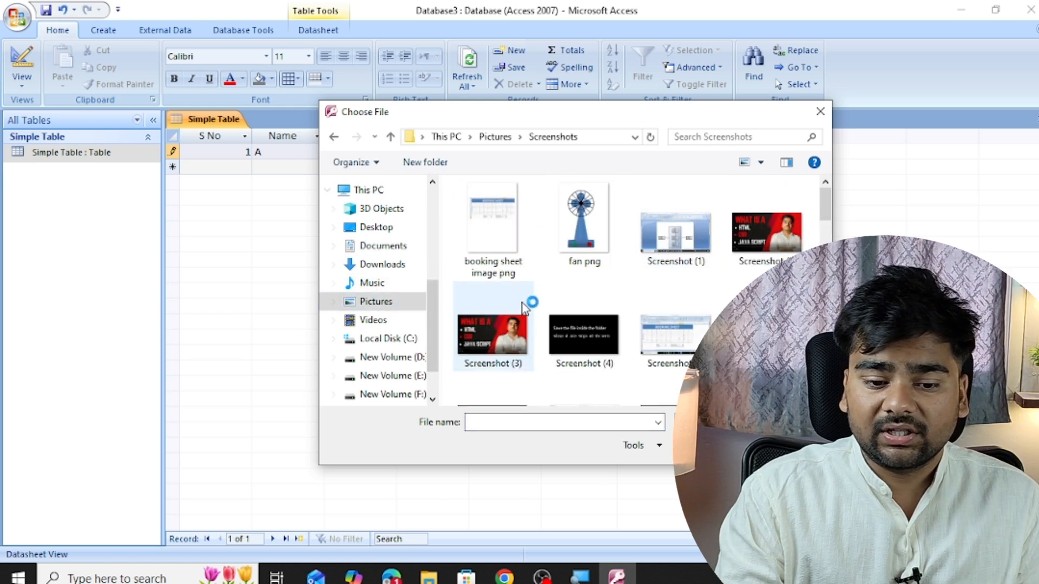
scroll(586, 341, "down", 4)
scroll(582, 326, "up", 3)
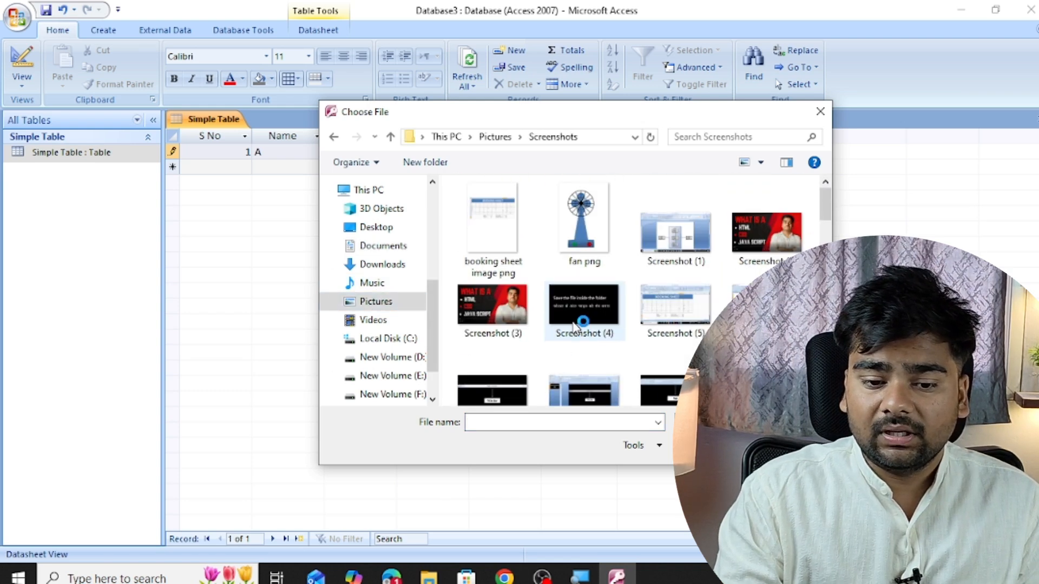
scroll(577, 327, "down", 11)
scroll(671, 330, "down", 5)
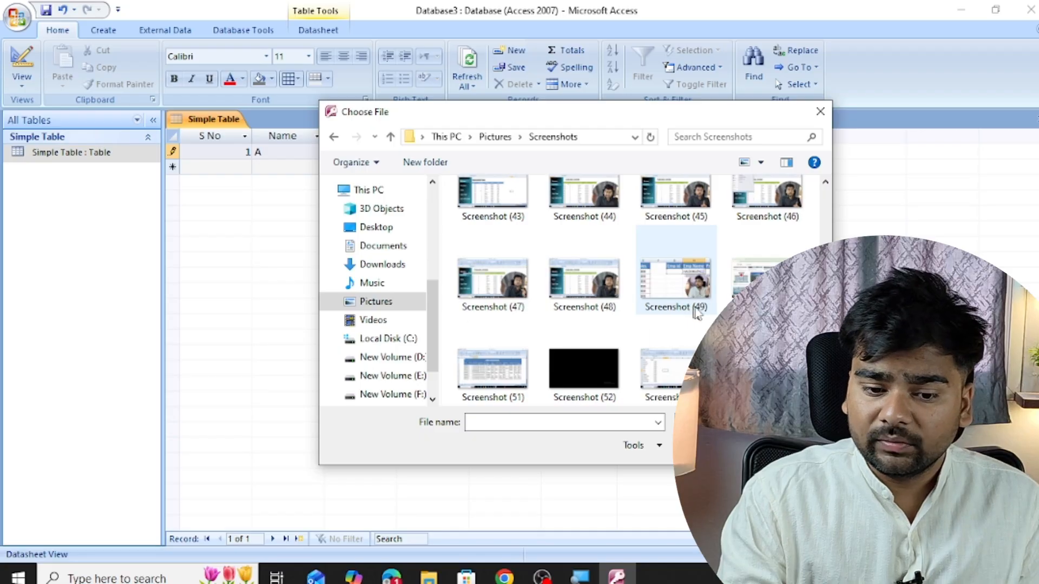
scroll(584, 310, "down", 2)
scroll(590, 314, "up", 8)
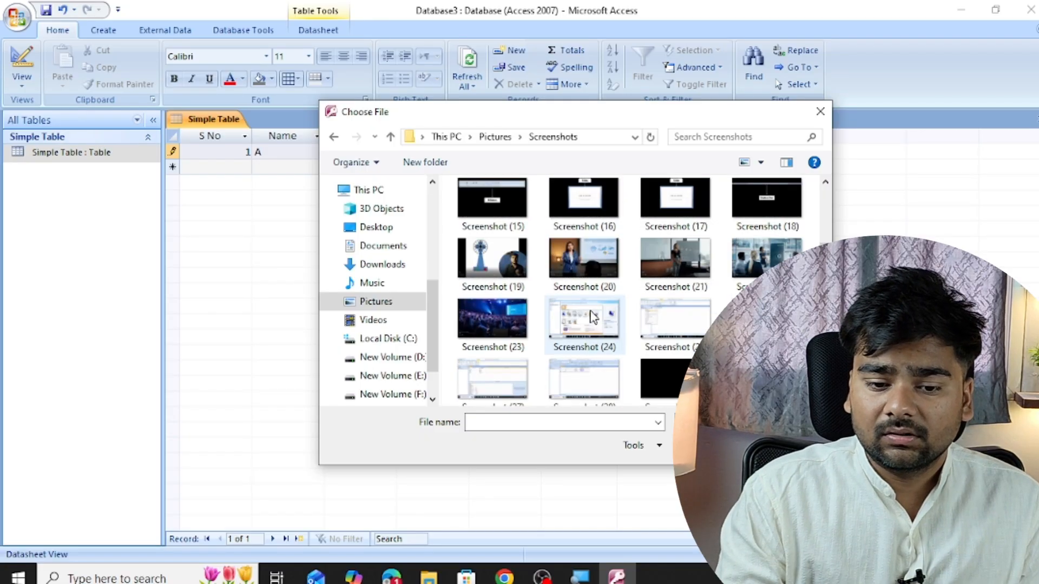
scroll(591, 316, "down", 7)
left_click(607, 382)
double_click(607, 381)
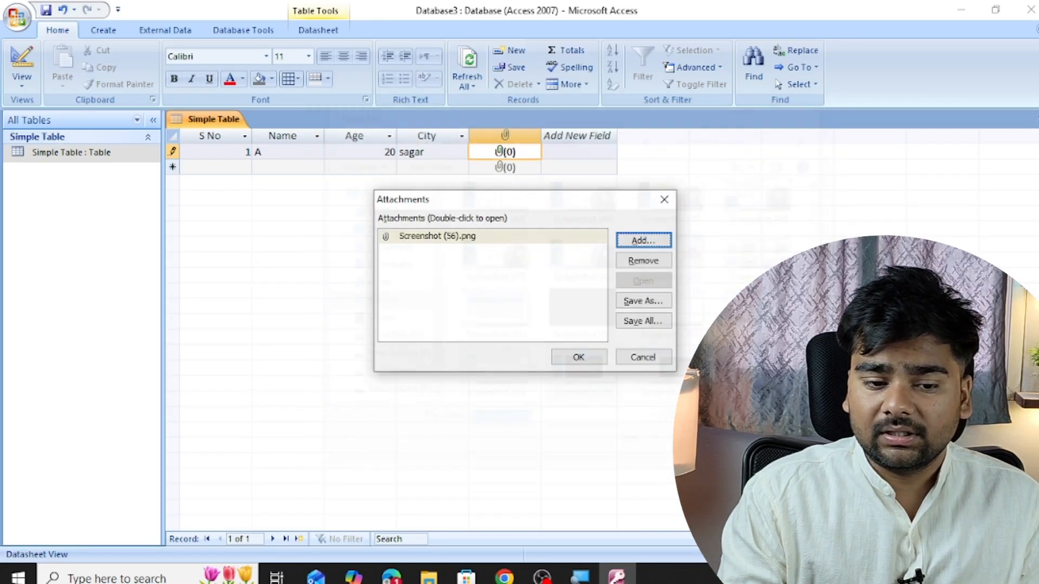
left_click(578, 356)
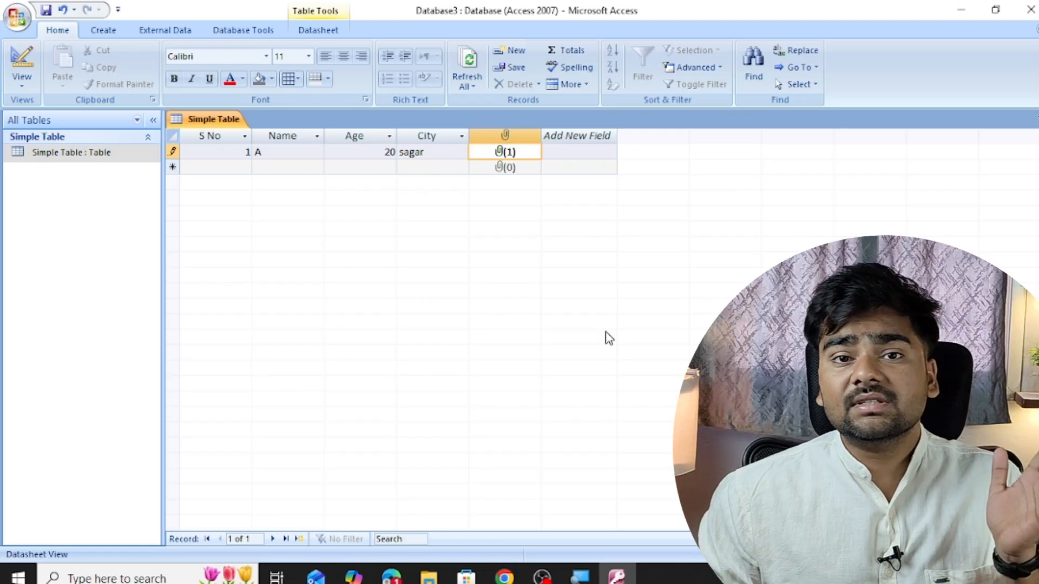
Fill in the second record with S No 2, Name B, Age 21 and City Indore
key("Tab")
type("2")
key("Tab")
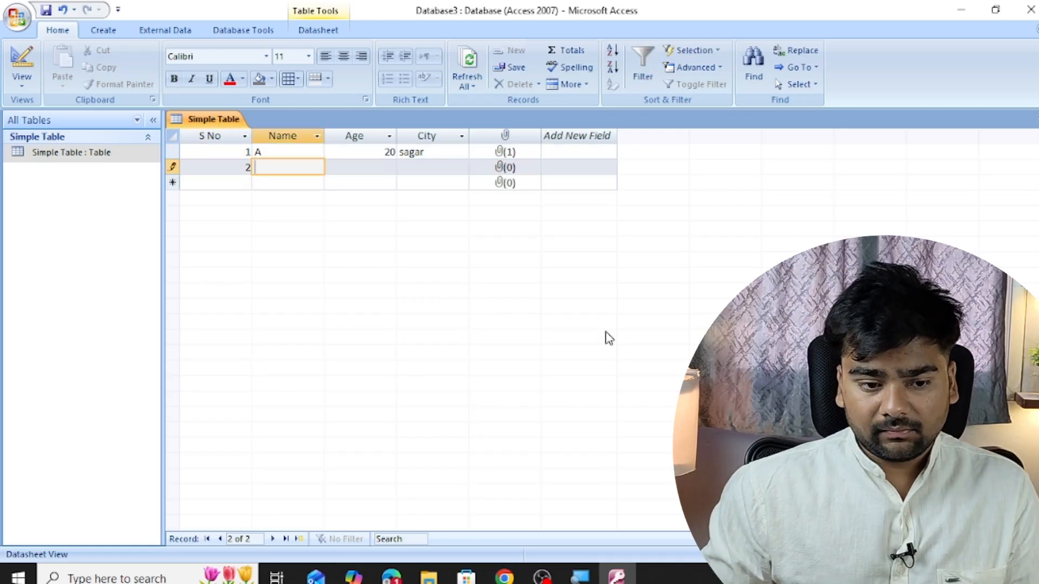
type("B")
key("Tab")
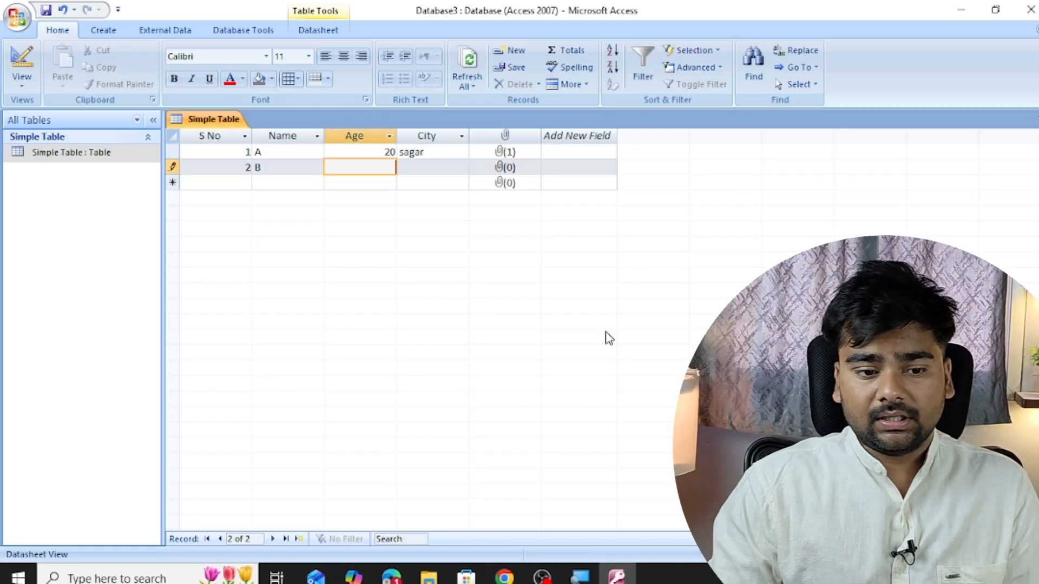
type("21")
key("Tab")
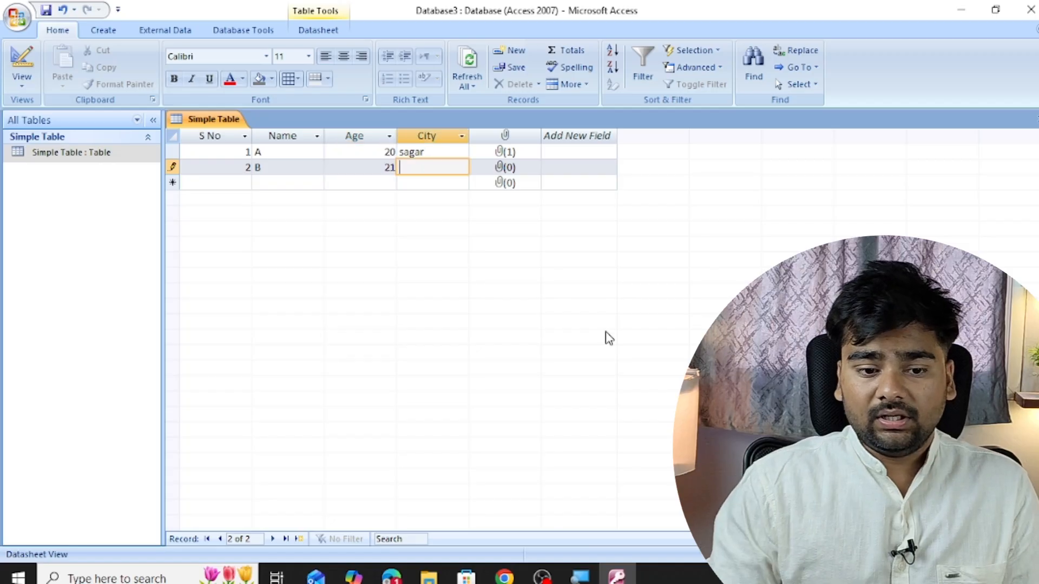
type("Indore")
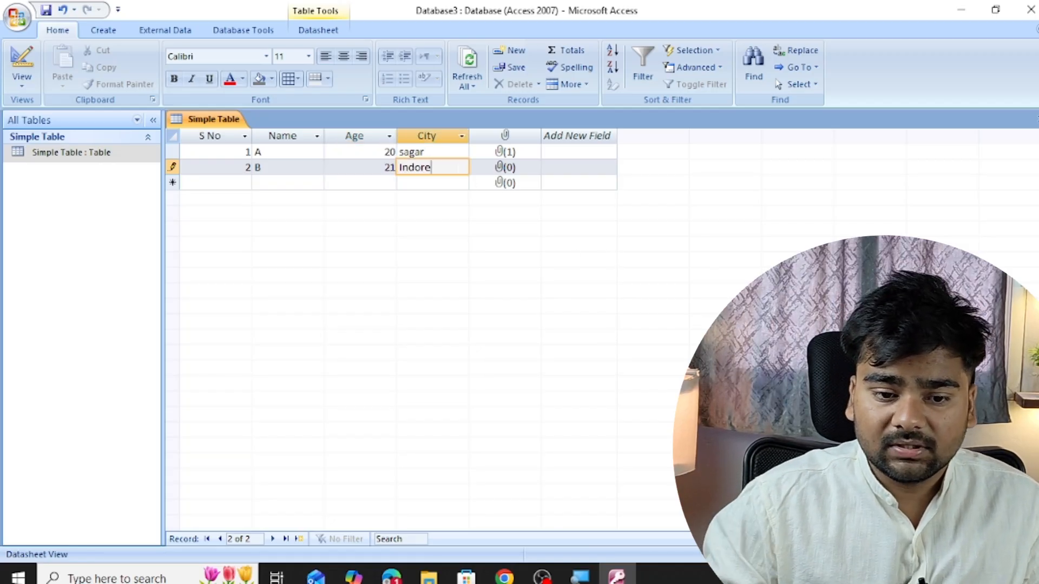
key("Tab")
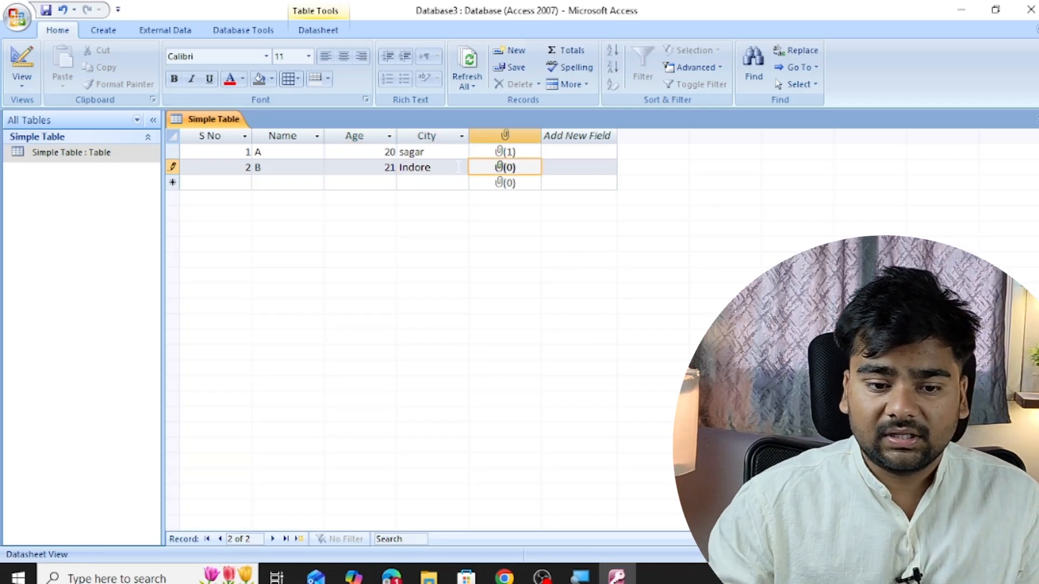
Attach the Screenshot (3) image to the second record's Image field
double_click(501, 172)
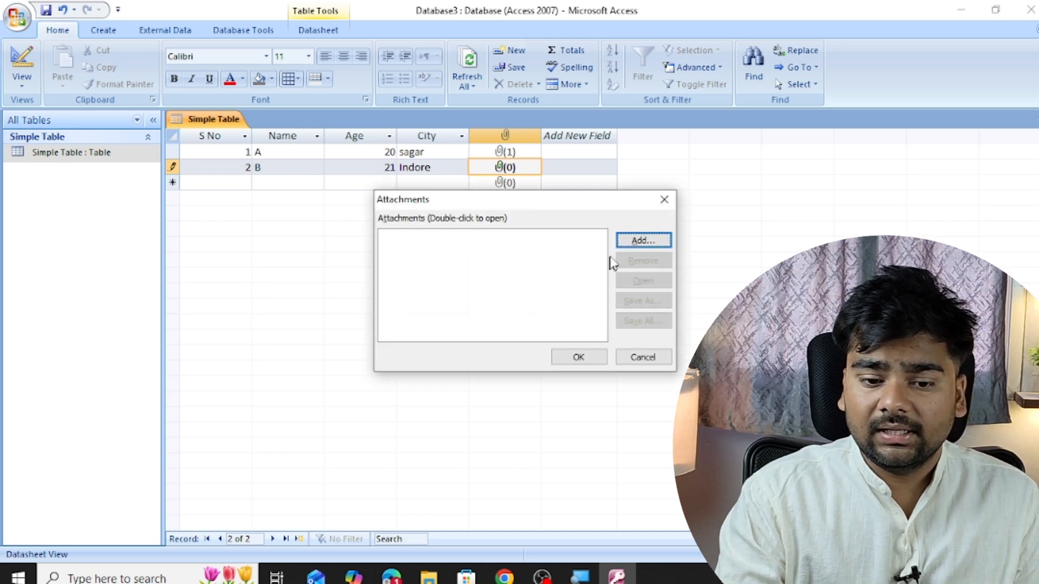
left_click(629, 243)
left_click(492, 335)
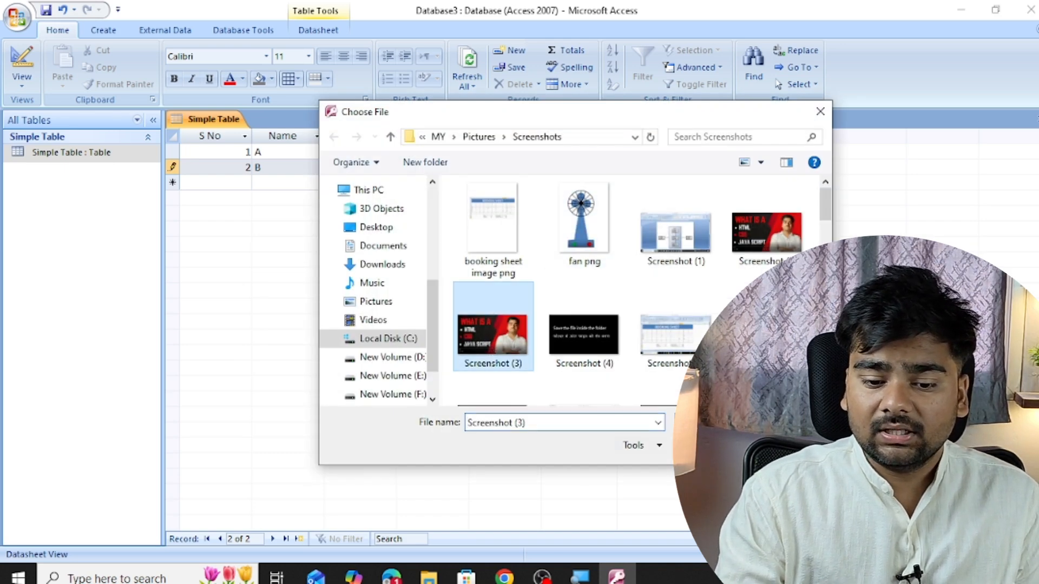
double_click(492, 335)
left_click(578, 357)
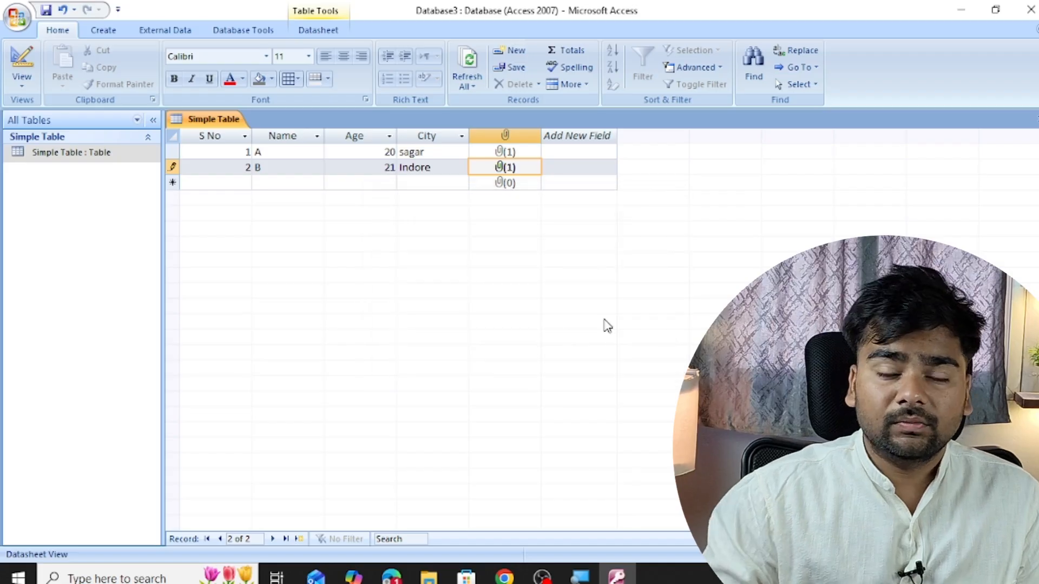
Add records 3 C 24 Sagar, 4 D 20 sagar and 5 E 24 Bhoapl with images, attaching Screenshot (12).png to the last
key("Tab")
type("5")
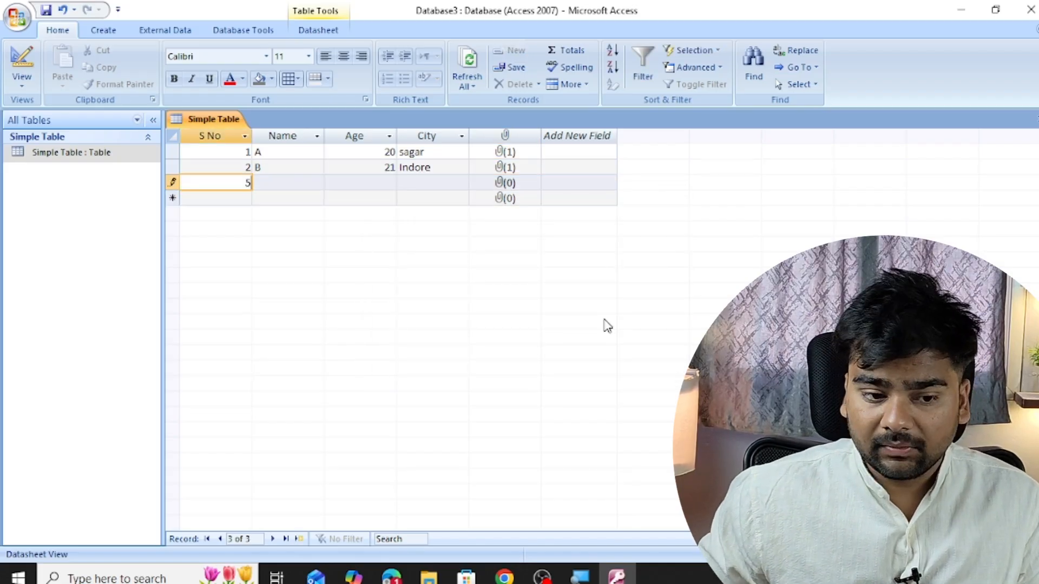
key("Tab")
type("E")
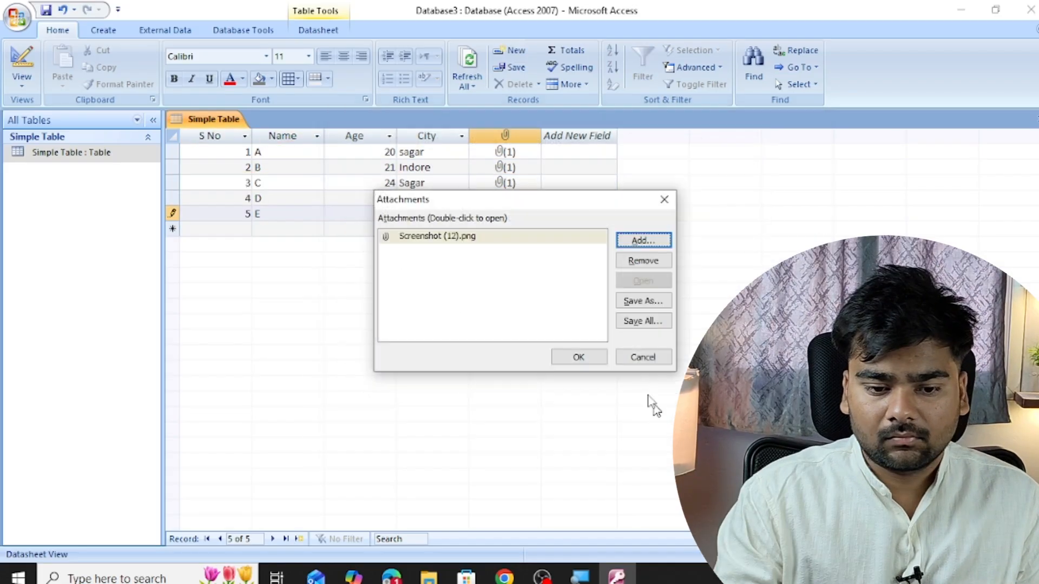
left_click(579, 360)
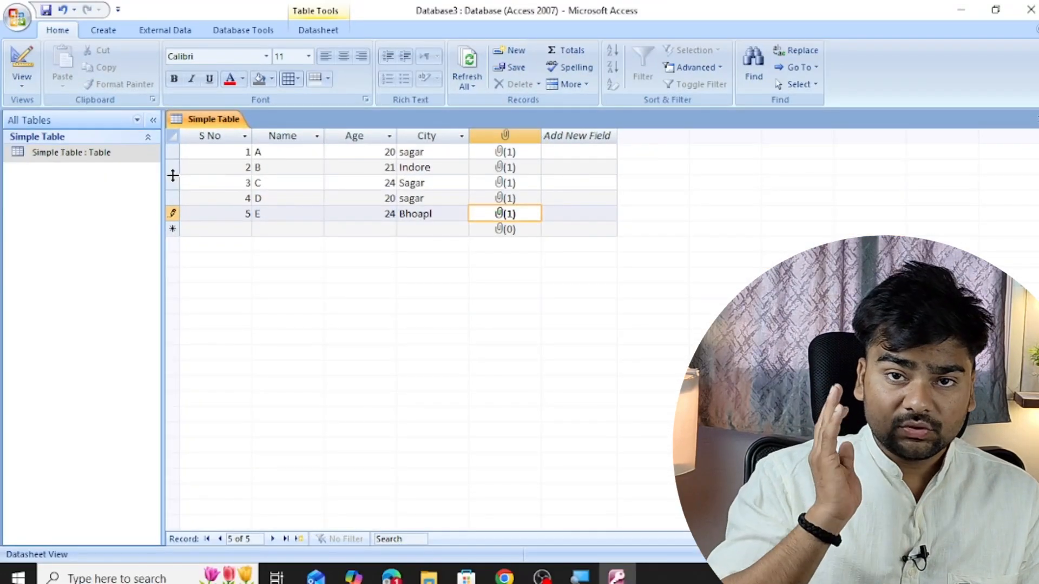
Close Simple Table, reopen it to review the entered records, and close it again
key("ctrl+w")
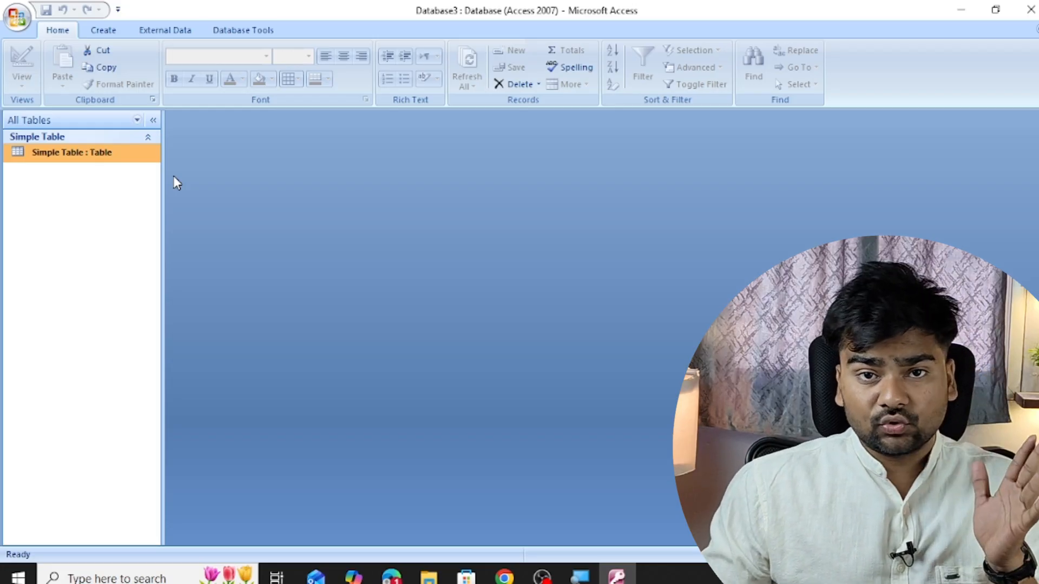
double_click(86, 155)
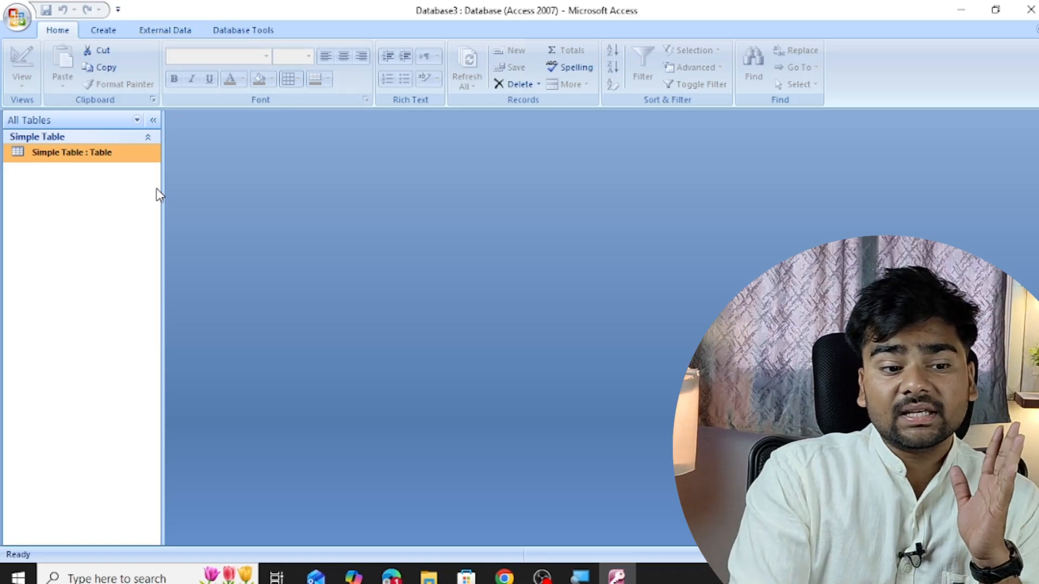
double_click(114, 154)
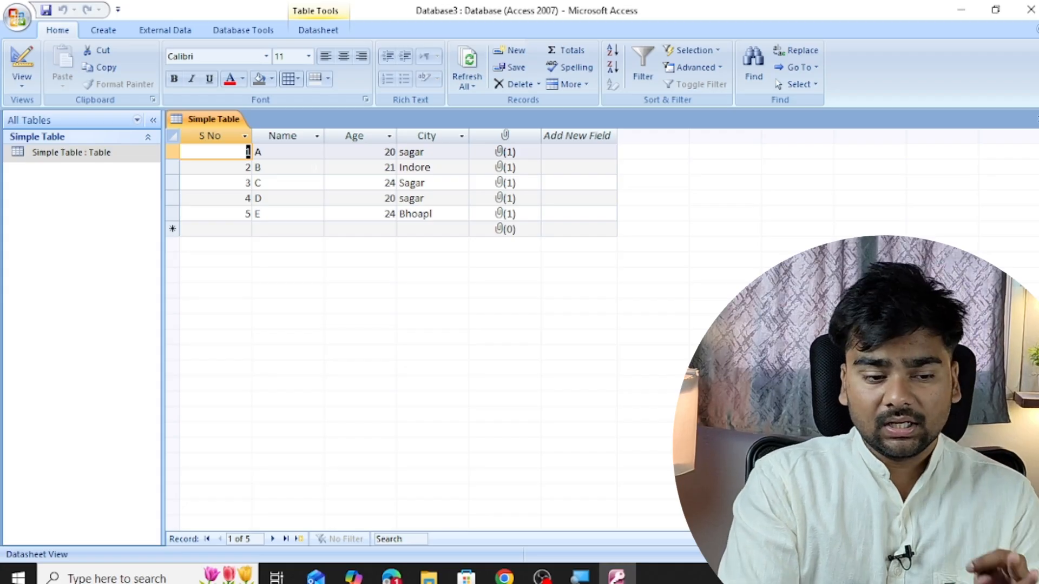
key("ctrl+w")
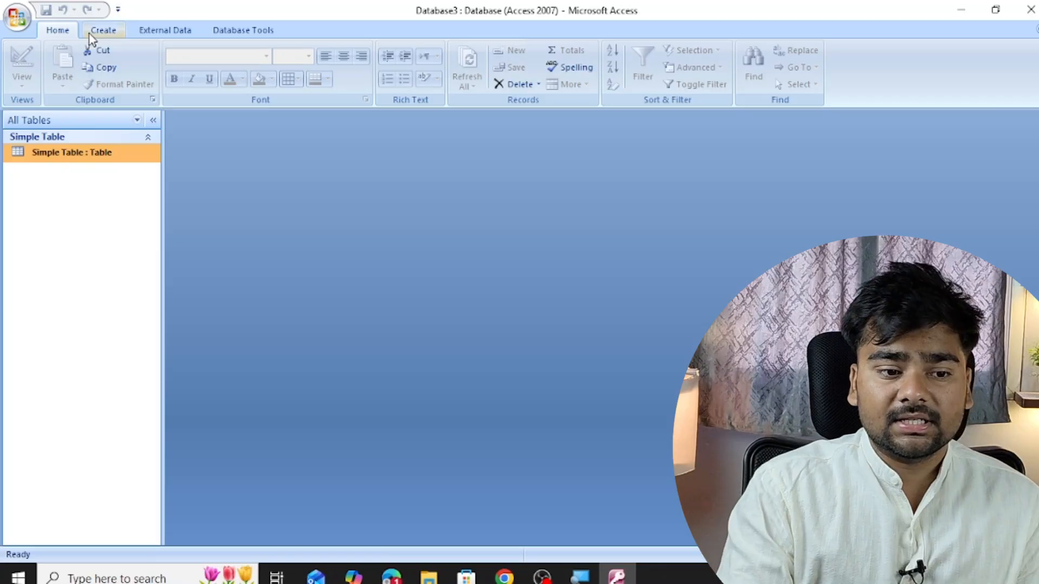
Create a basic report from Simple Table
left_click(90, 34)
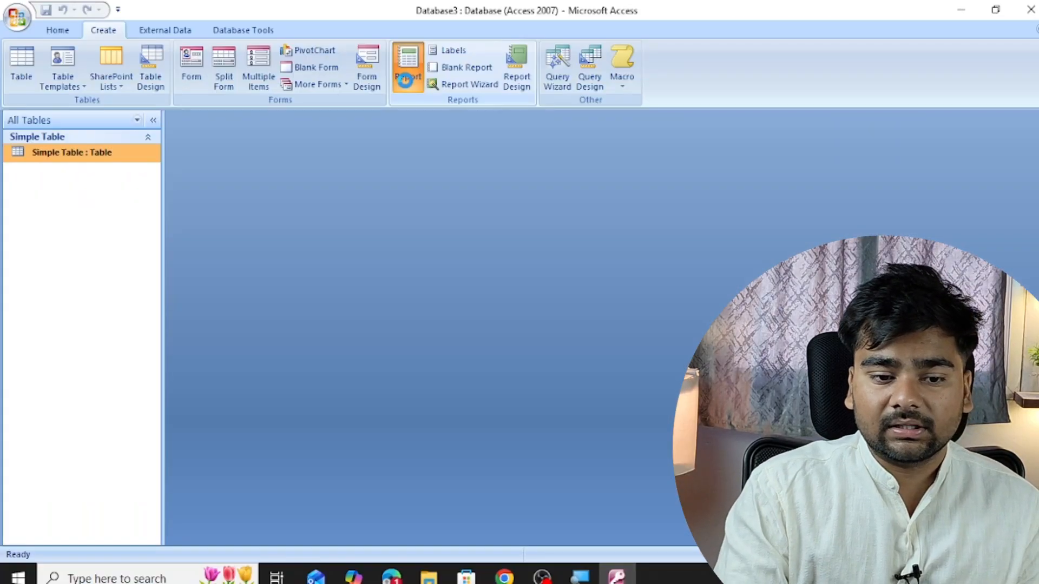
left_click(405, 80)
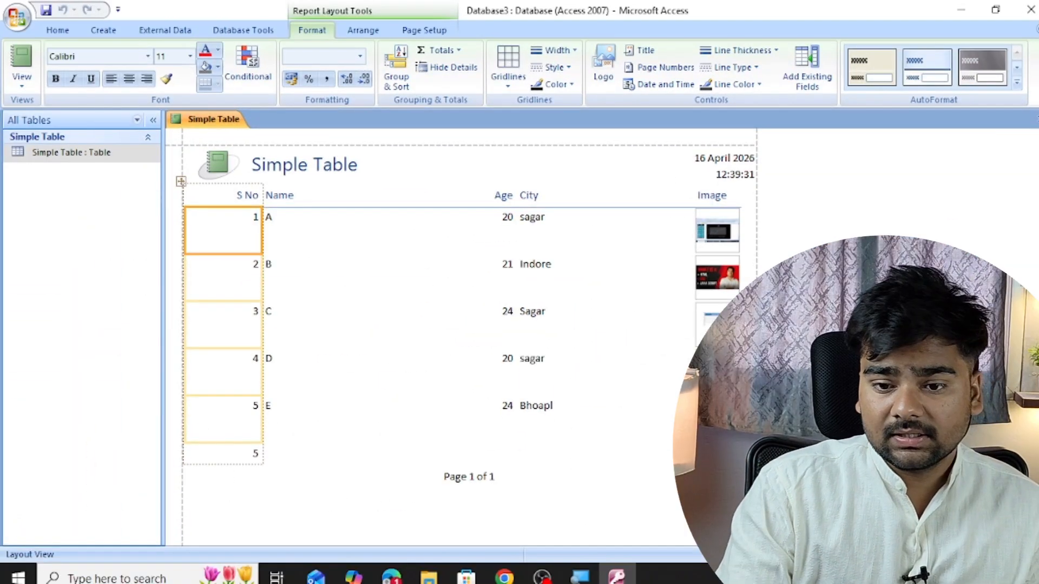
Try the violet-blue AutoFormat style and the beige one on the report
left_click(1017, 84)
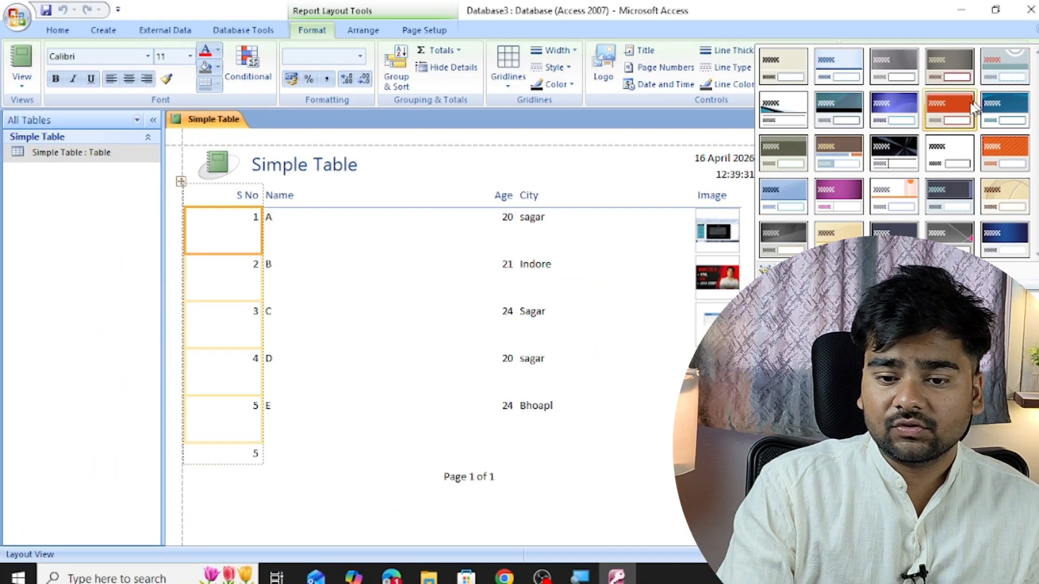
left_click(908, 109)
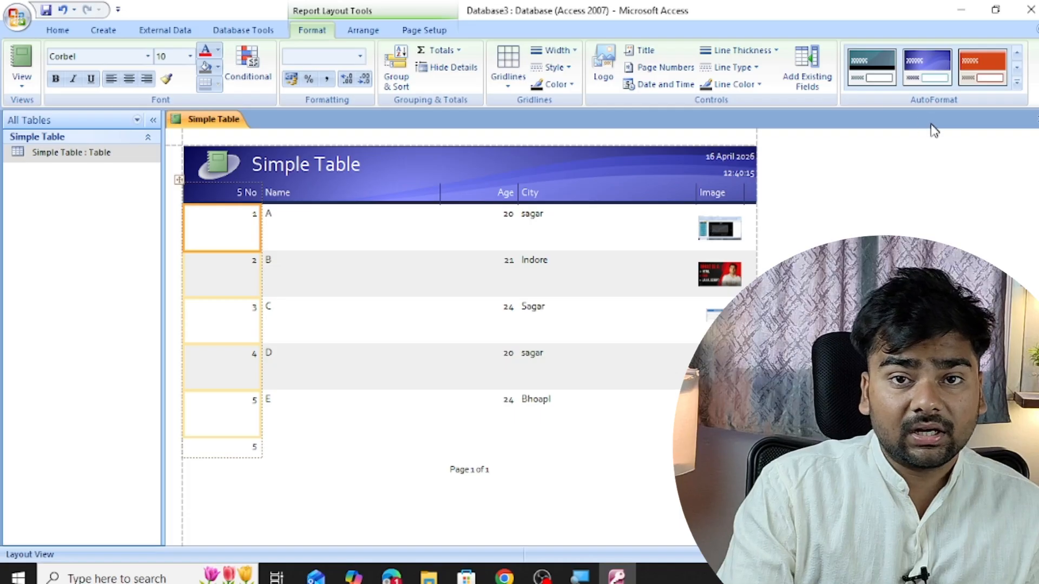
left_click(1017, 84)
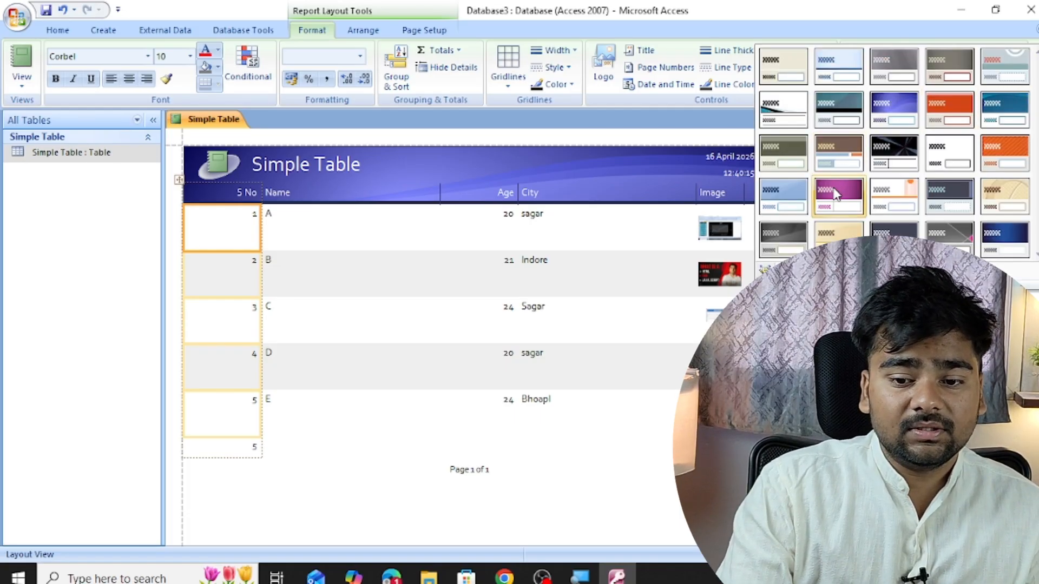
left_click(992, 203)
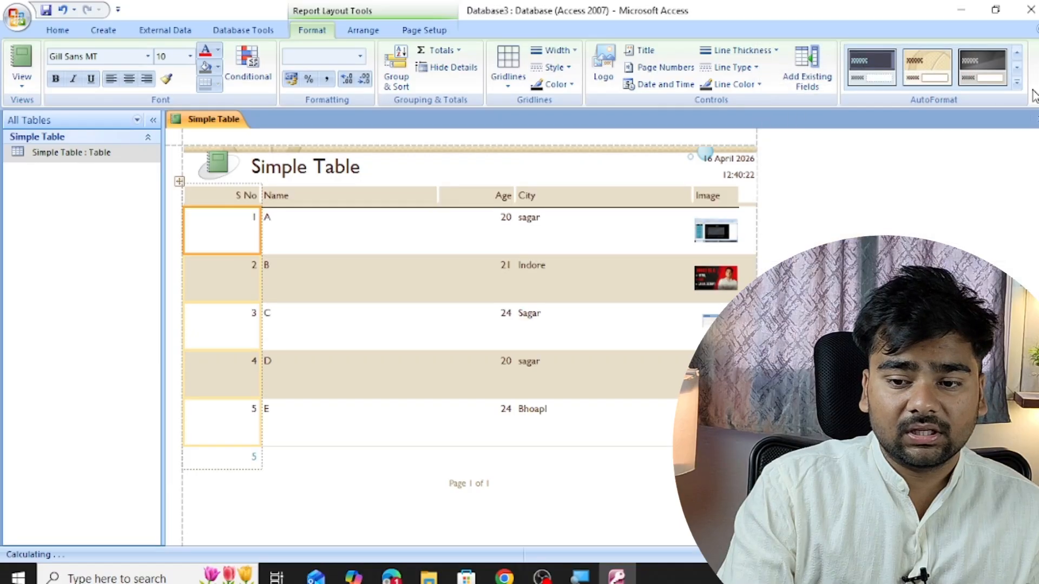
Apply the dark blue AutoFormat style with black column headings, then close the report and save it as Simple Report
left_click(1017, 84)
left_click(998, 240)
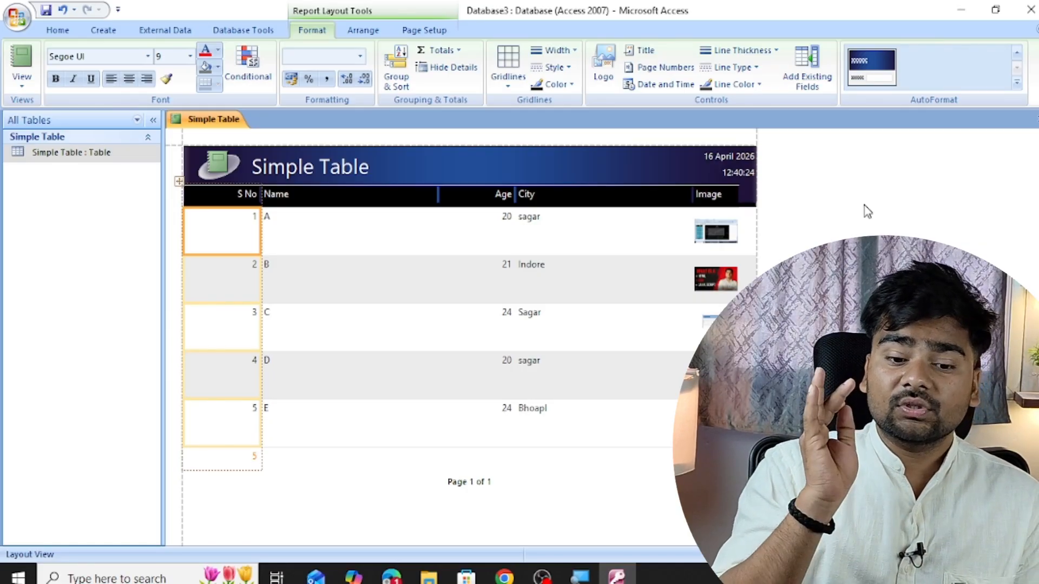
key("ctrl+w")
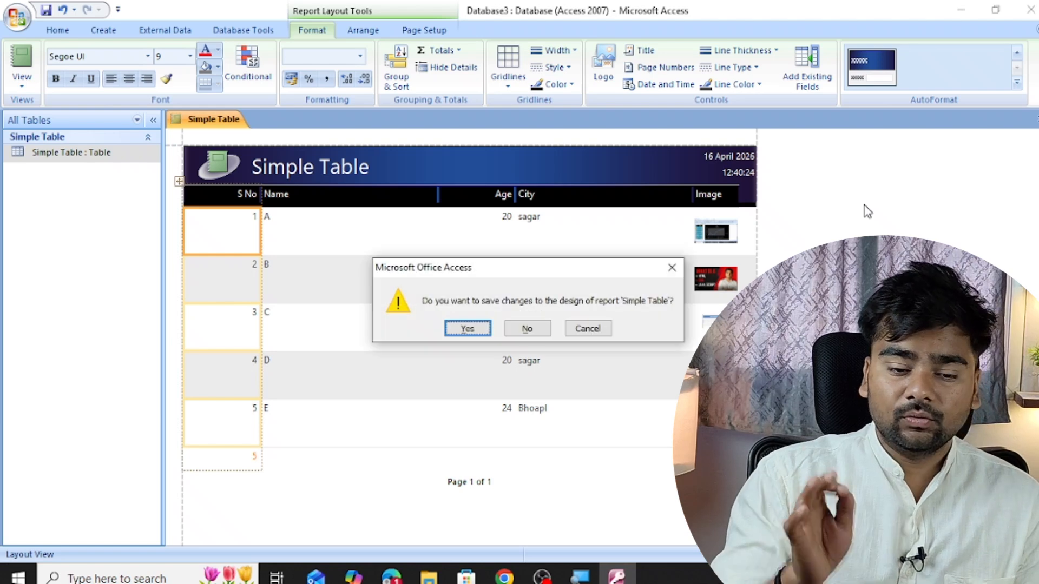
key("Return")
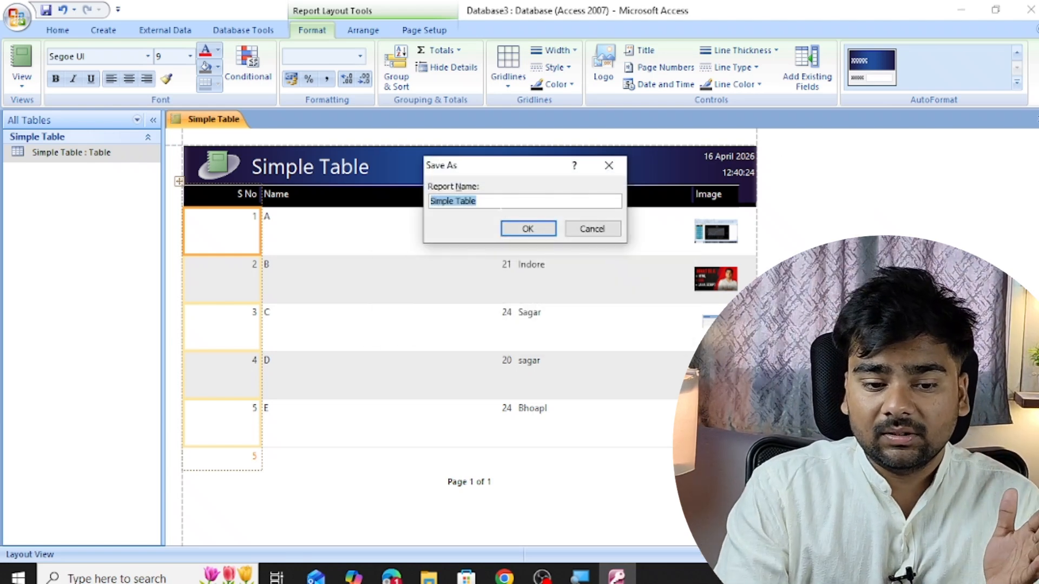
left_click(497, 201)
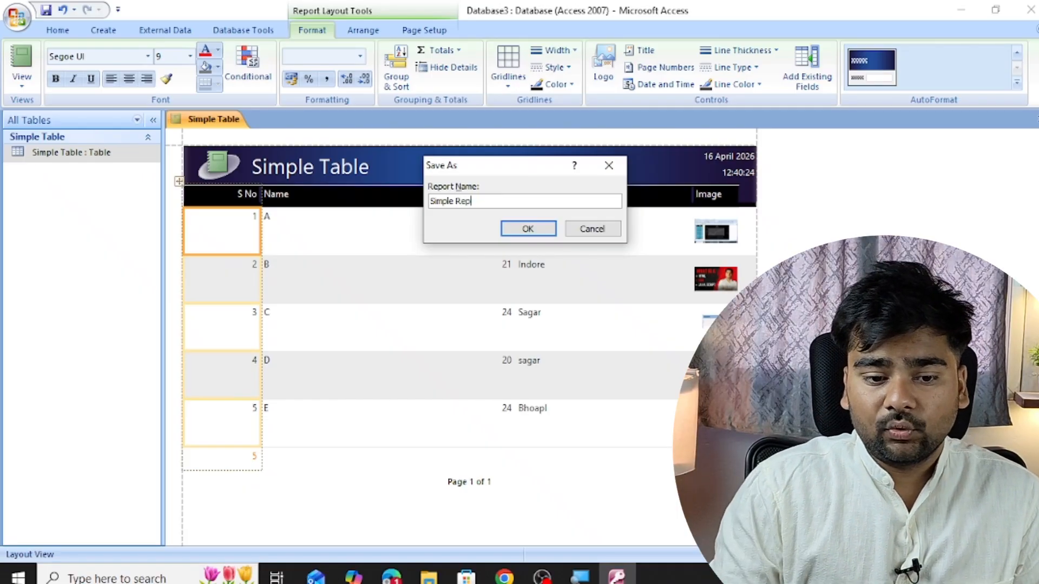
key("Return")
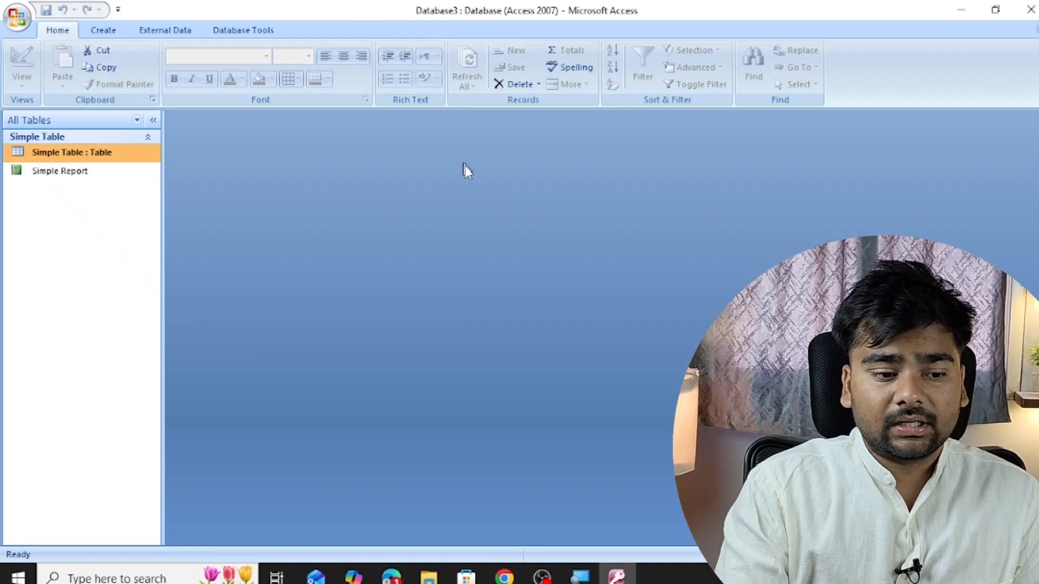
Open Simple Report in Report View to check its saved layout
left_click(69, 174)
double_click(70, 178)
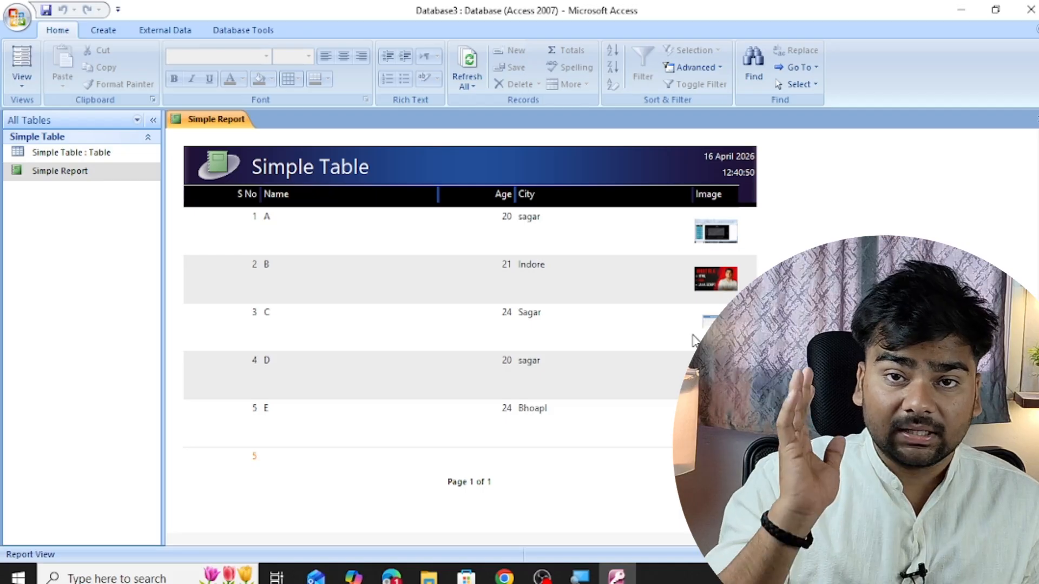
Check the image attachments of records A and B in the report, viewing Screenshot (3).png full size, then close the viewer and attachment list
double_click(717, 238)
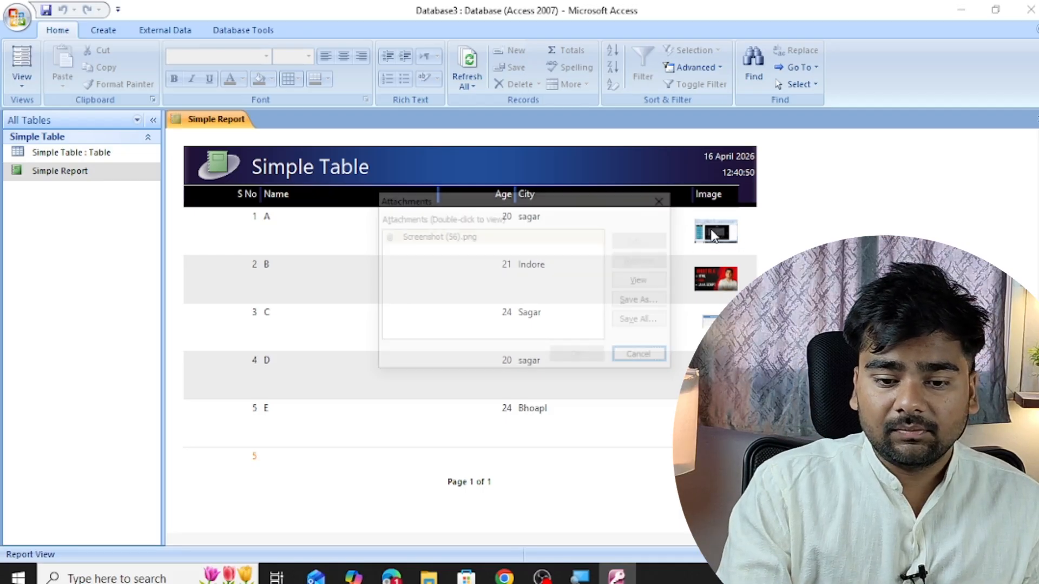
key("Escape")
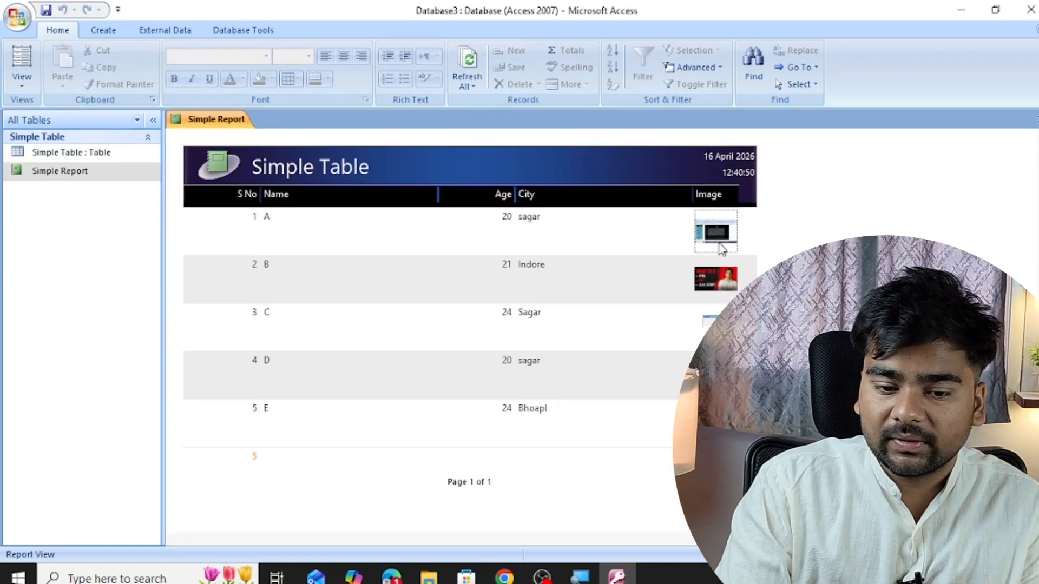
double_click(719, 293)
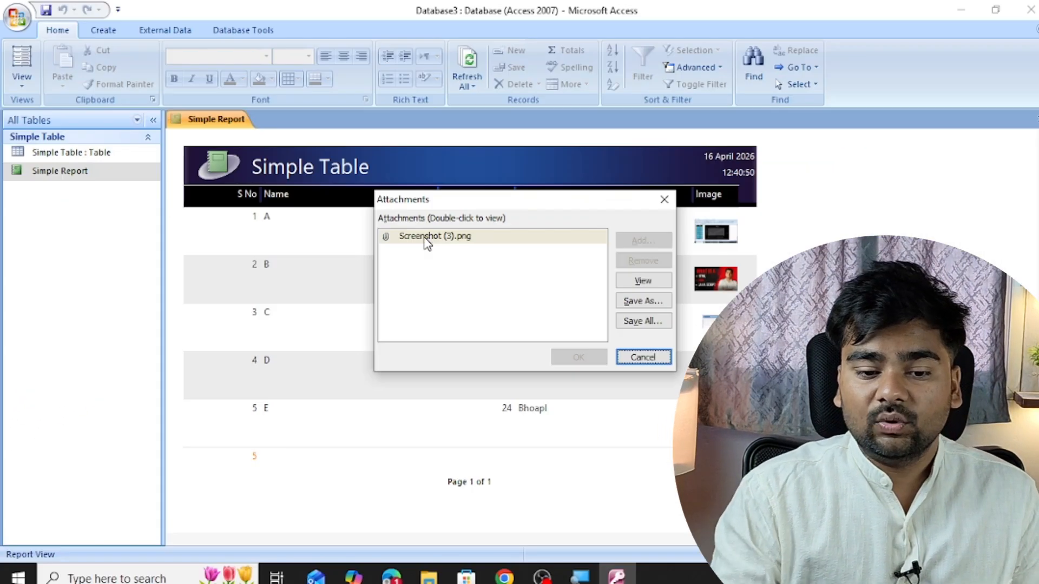
left_click(427, 238)
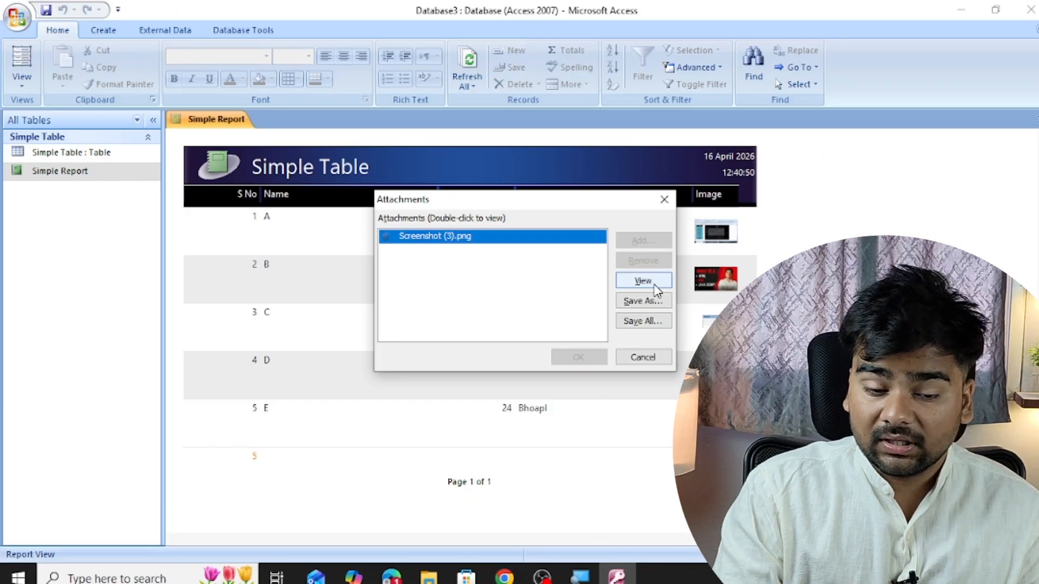
left_click(654, 287)
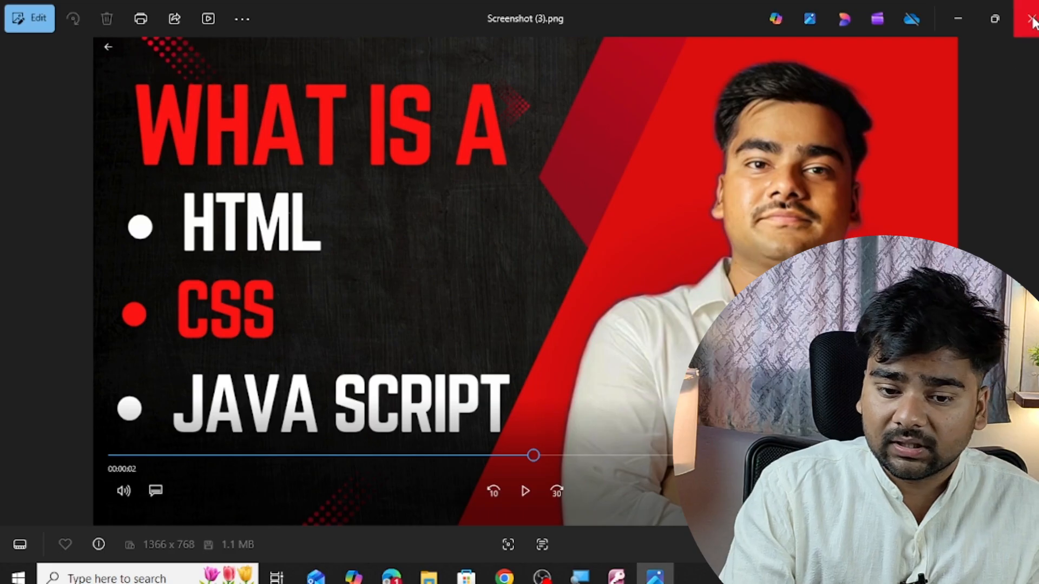
left_click(1030, 19)
left_click(661, 203)
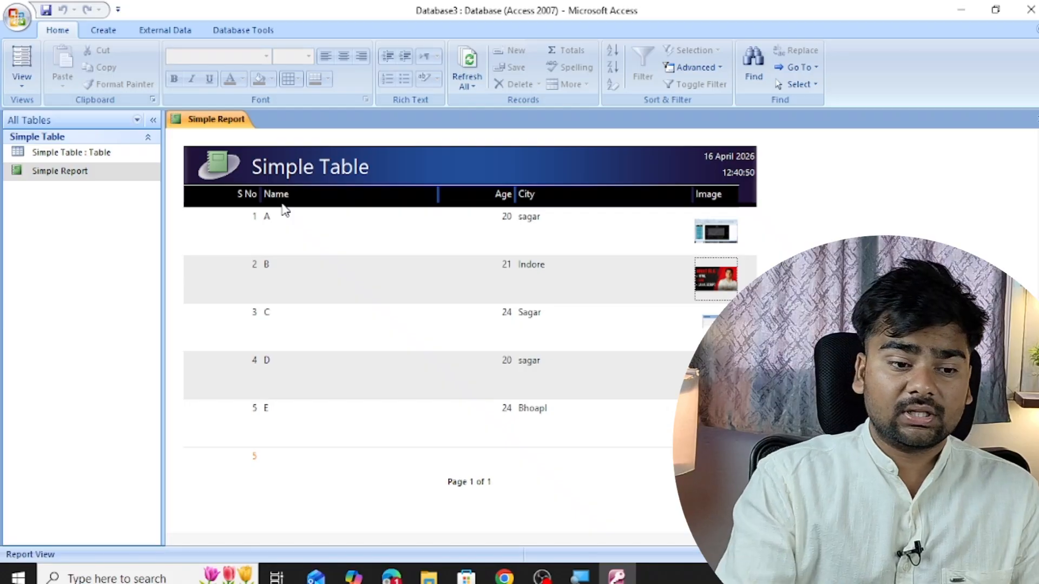
Create a basic form from Simple Table
left_click(73, 153)
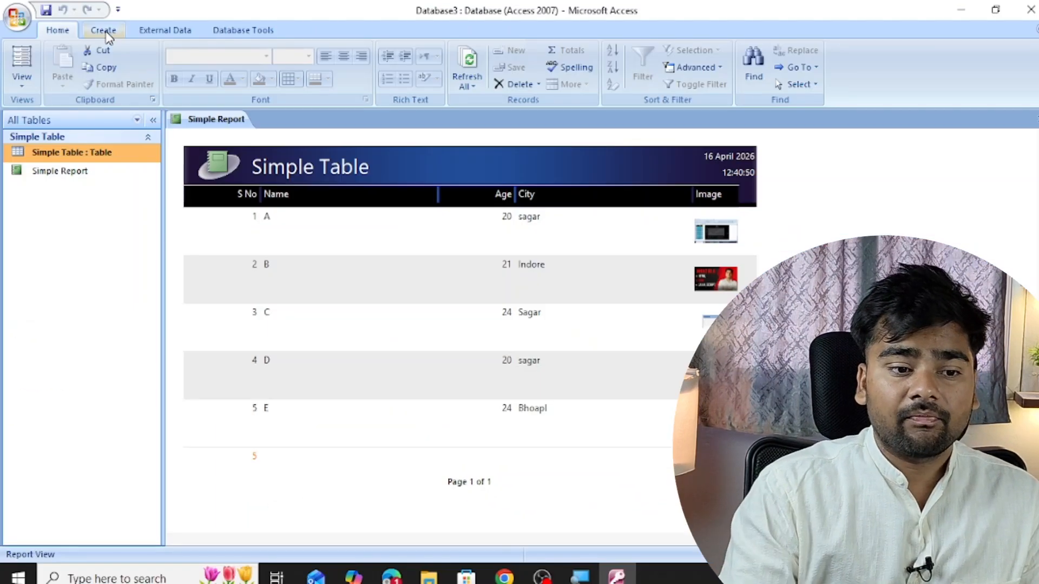
left_click(106, 32)
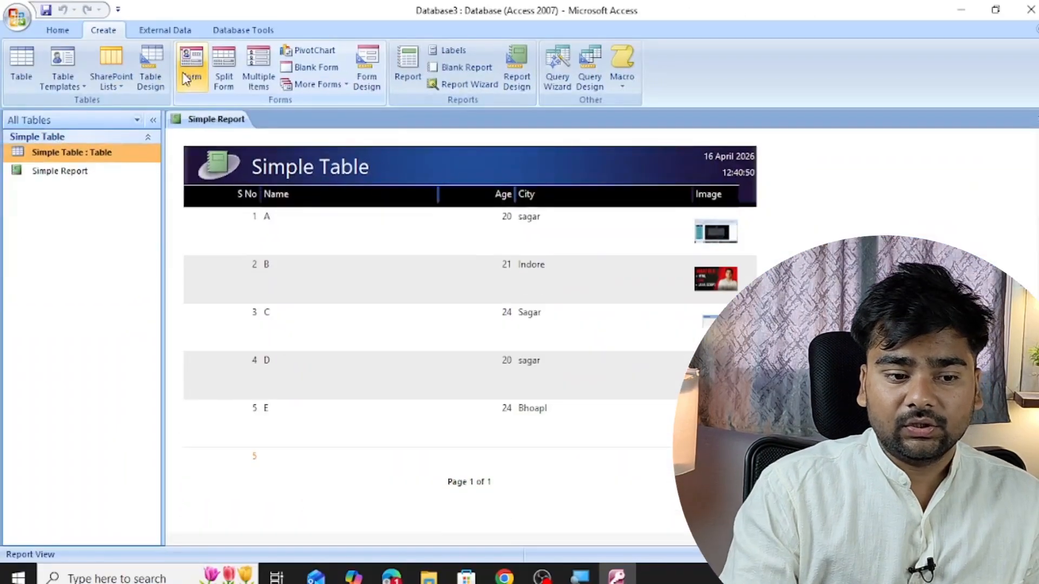
left_click(181, 191)
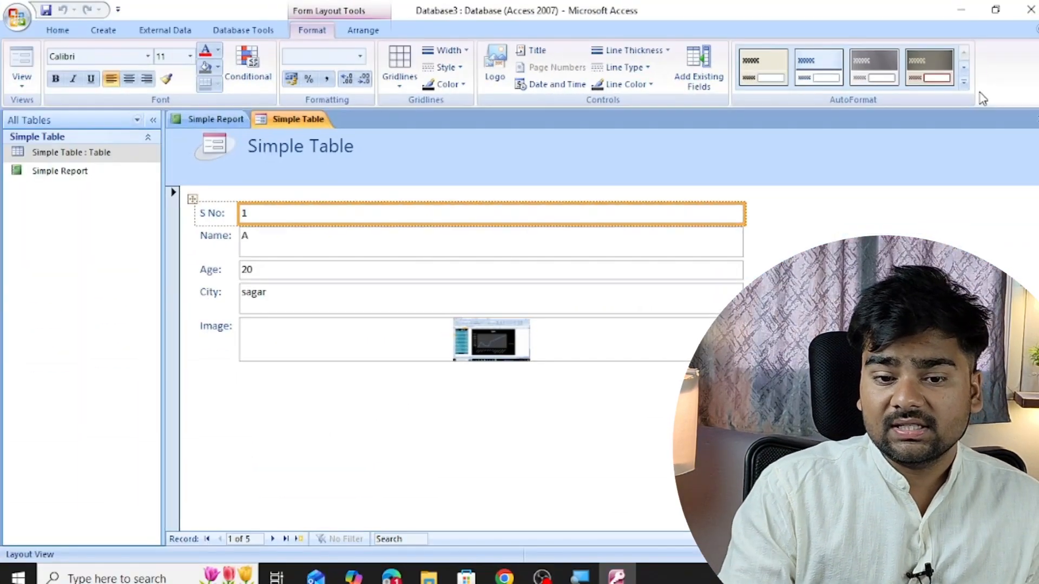
Try the violet-blue AutoFormat style on the form, then apply the teal-blue wave style
left_click(963, 82)
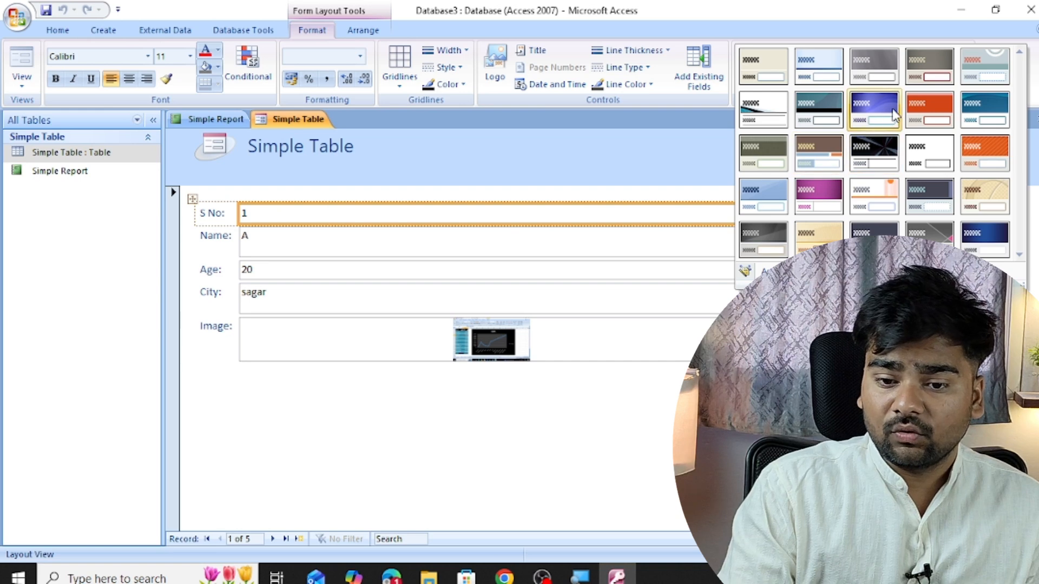
left_click(895, 118)
left_click(963, 82)
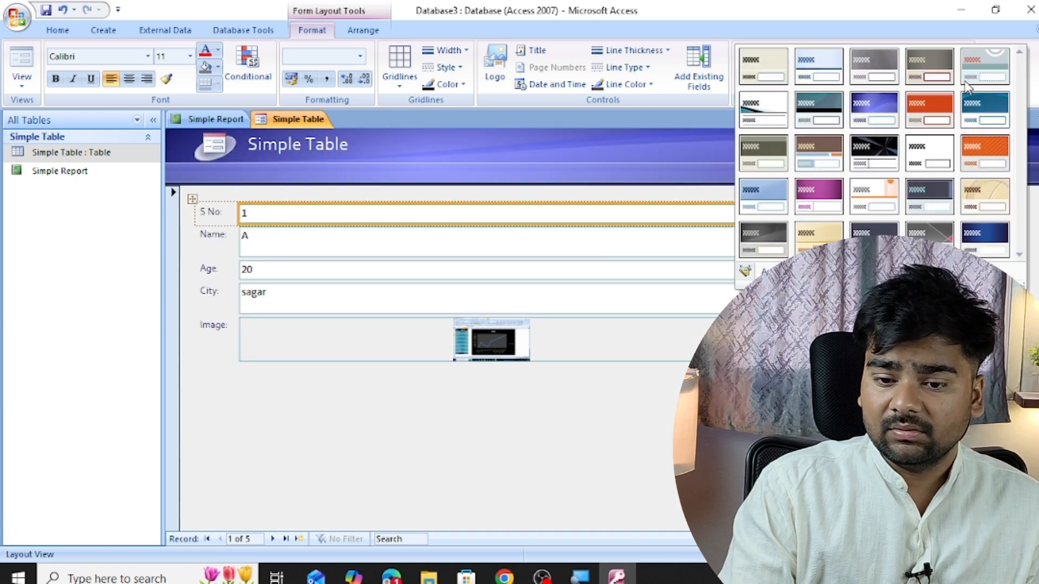
left_click(979, 152)
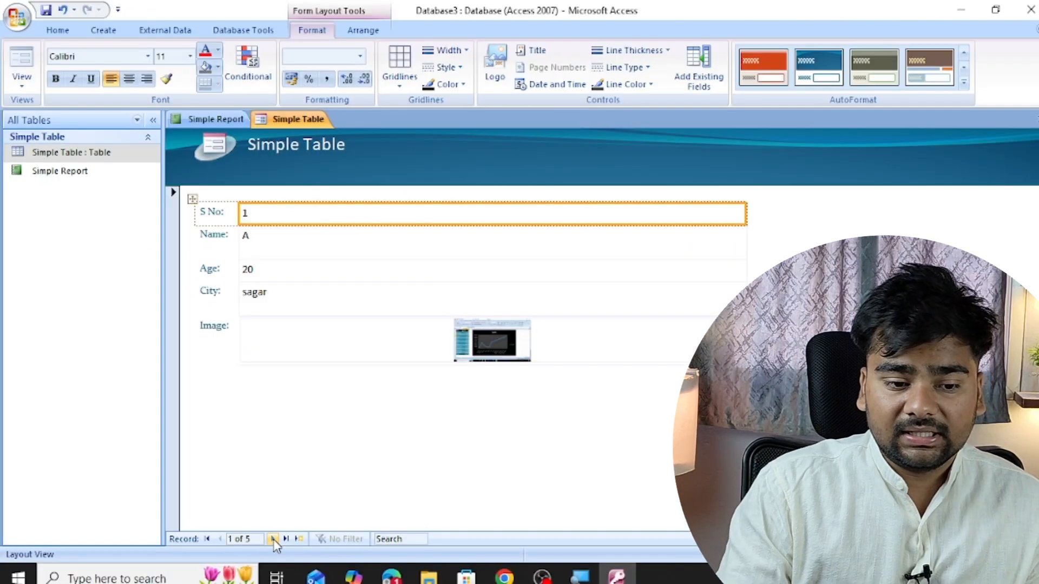
Browse the form's records forward to the fifth and back to the first, then jump to the last record and back to the first
left_click(274, 540)
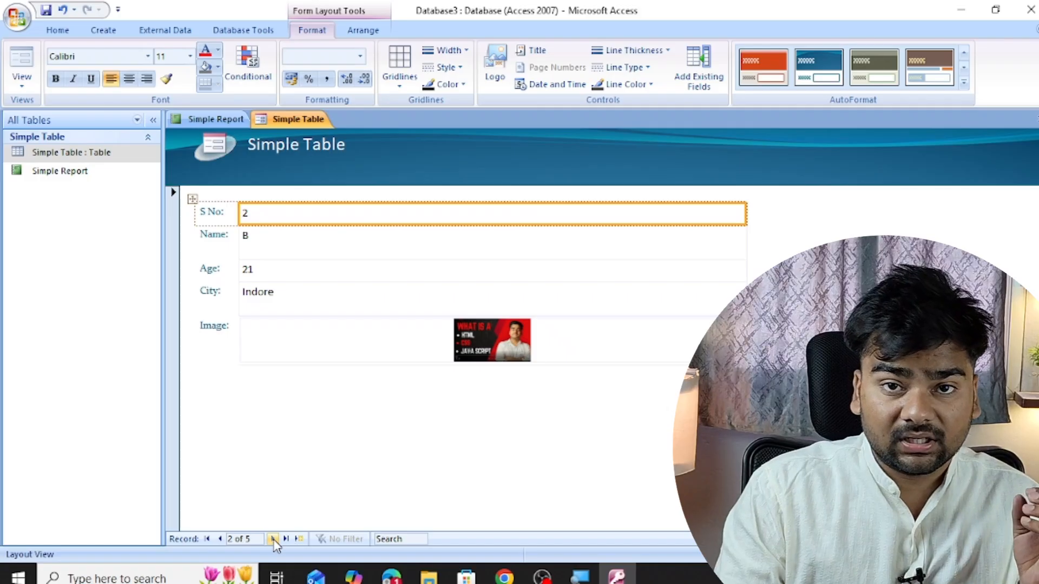
left_click(274, 539)
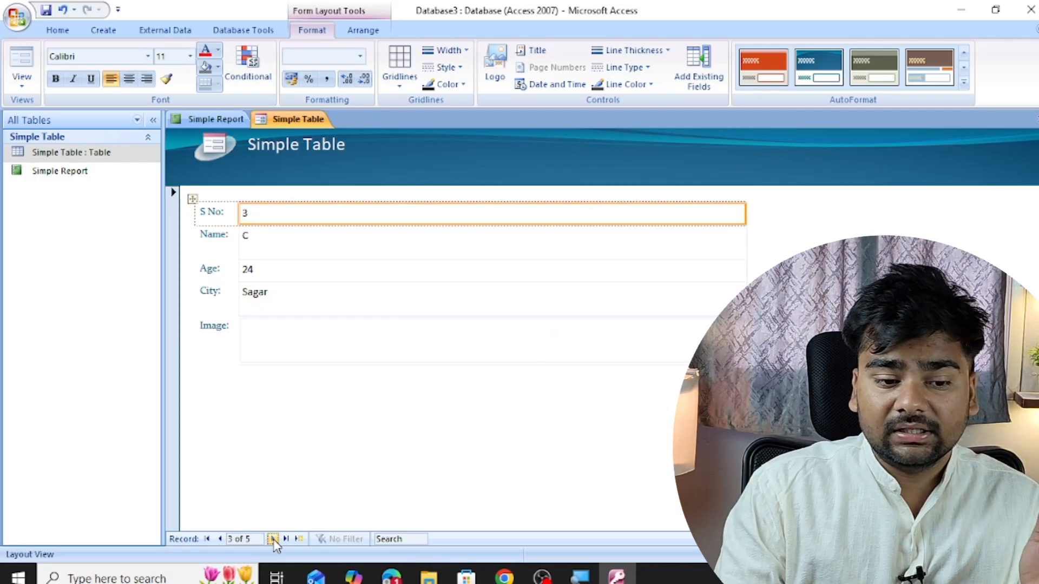
left_click(274, 539)
left_click(273, 540)
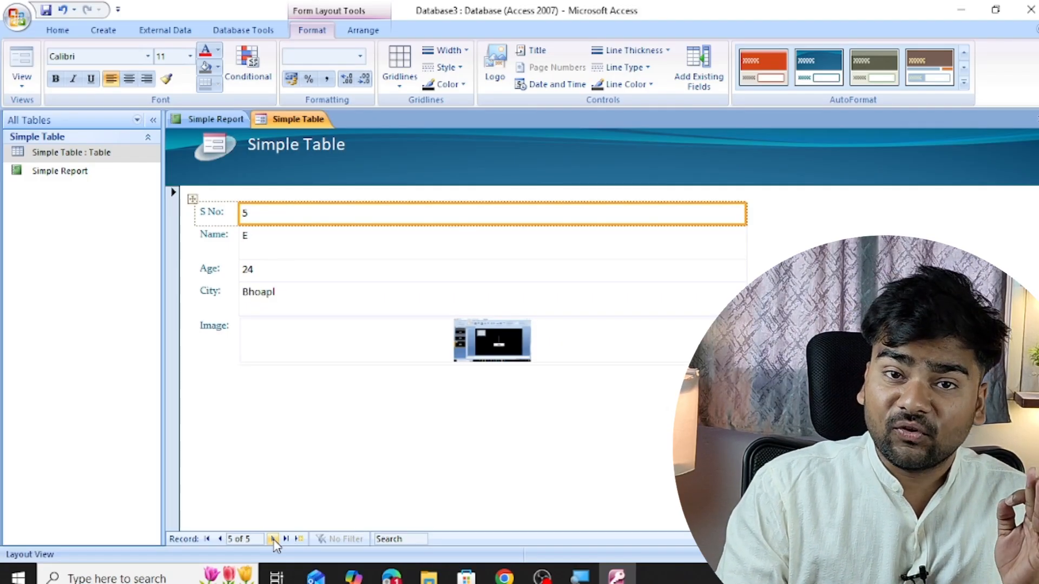
left_click(219, 538)
left_click(220, 539)
left_click(220, 539)
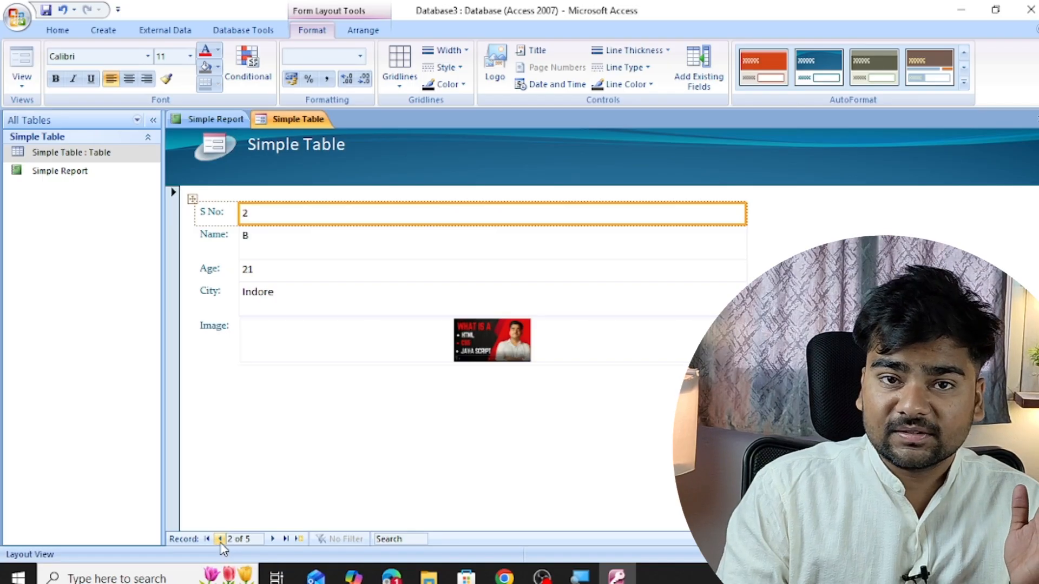
left_click(220, 538)
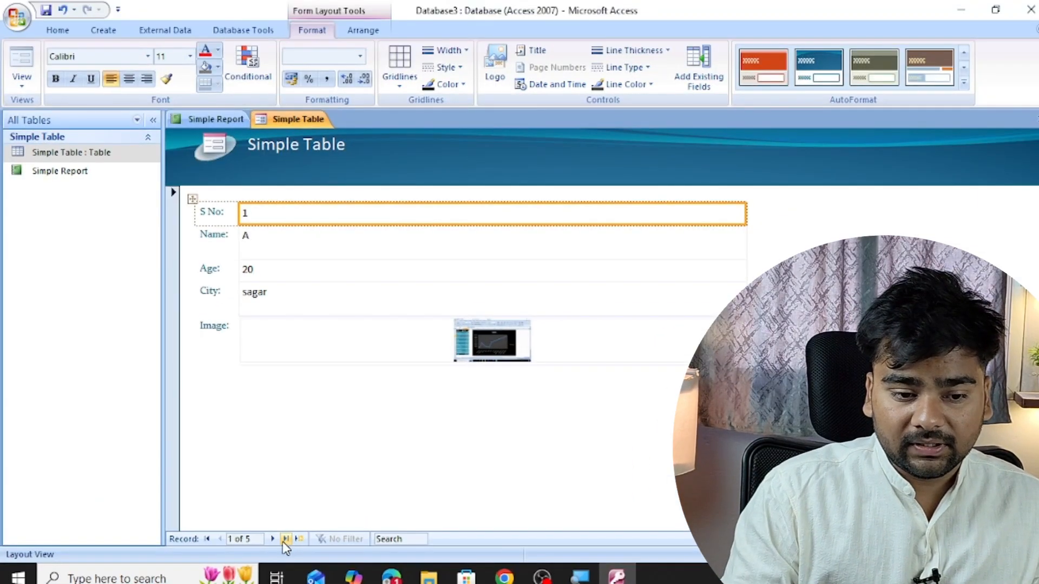
left_click(284, 540)
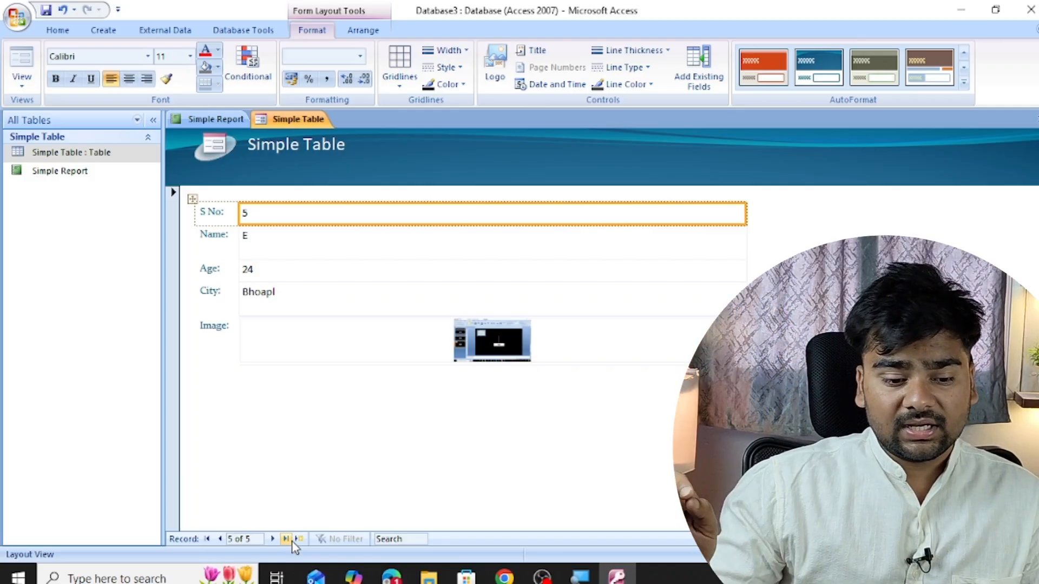
left_click(207, 539)
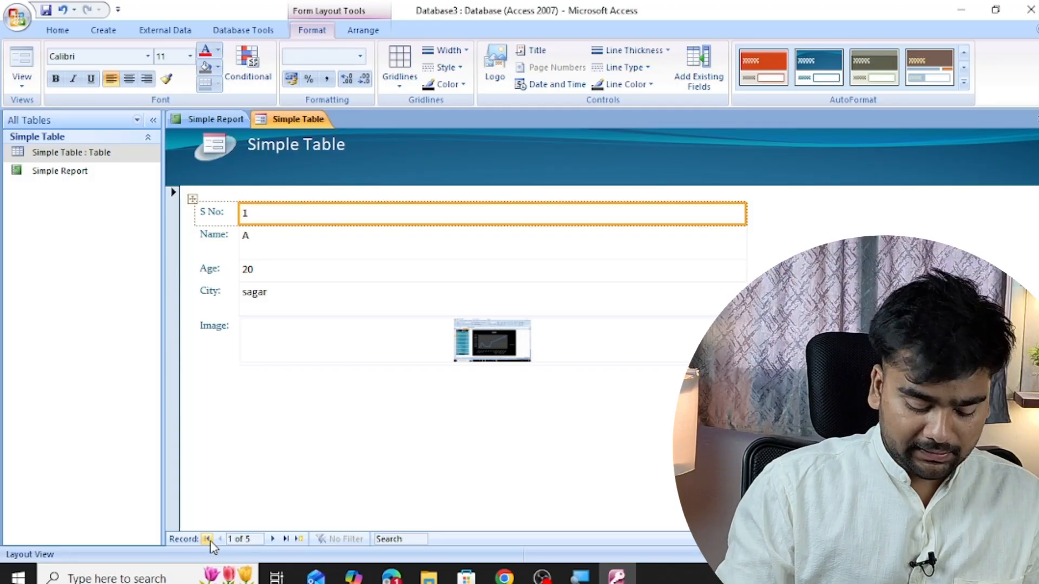
Close the form and save it under the name Simple Form
key("ctrl+w")
key("Return")
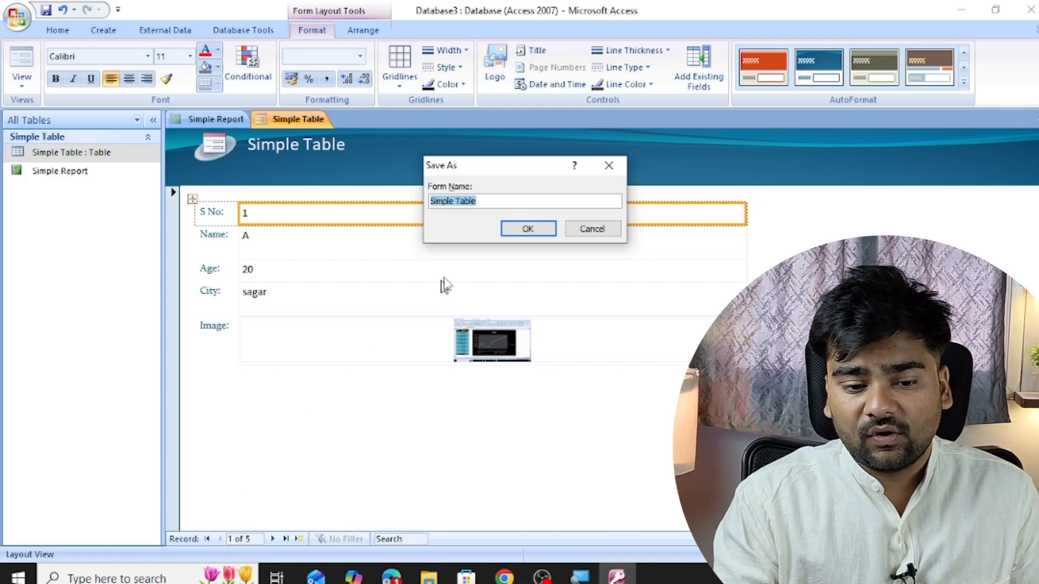
left_click(507, 201)
key("BackSpace")
key("BackSpace")
key("BackSpace")
key("BackSpace")
key("BackSpace")
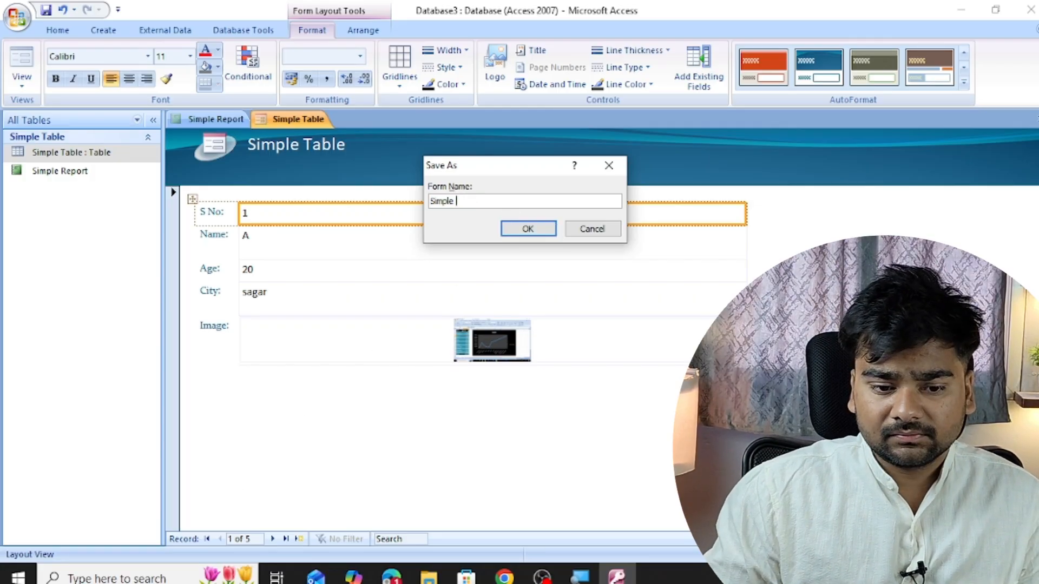
type("Form")
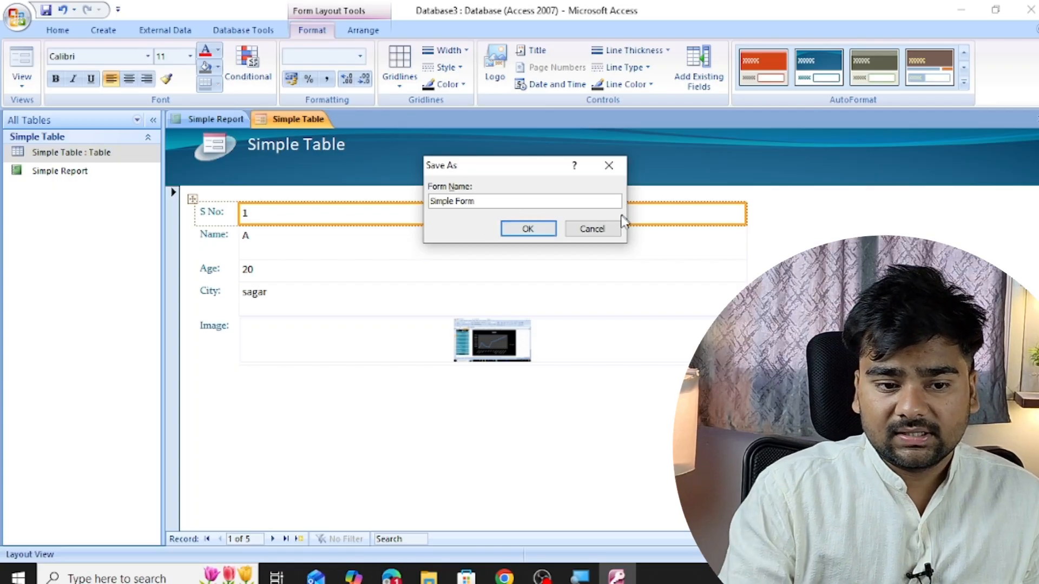
left_click(529, 228)
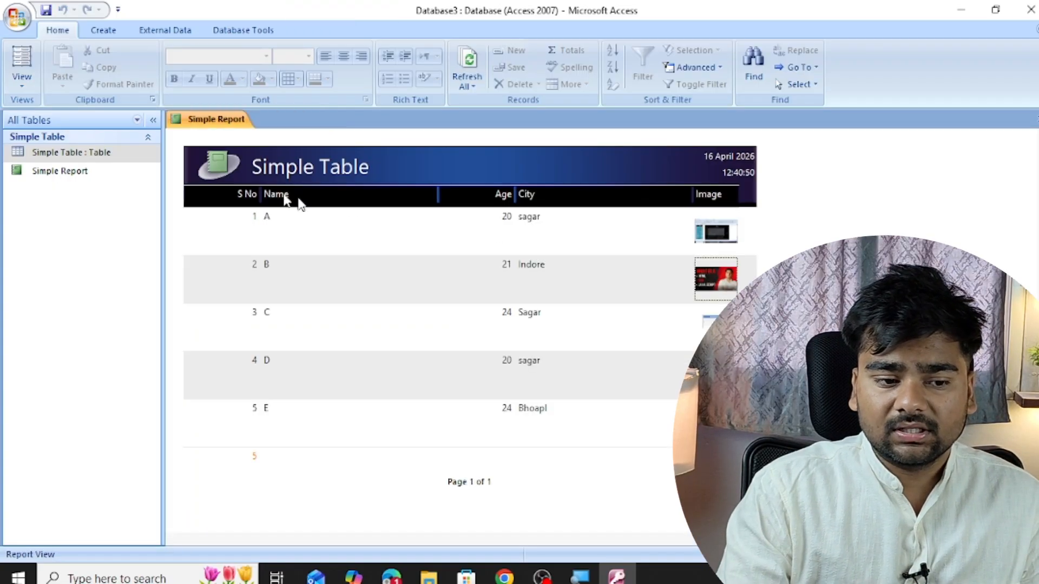
Close the open Simple Report
left_click(103, 31)
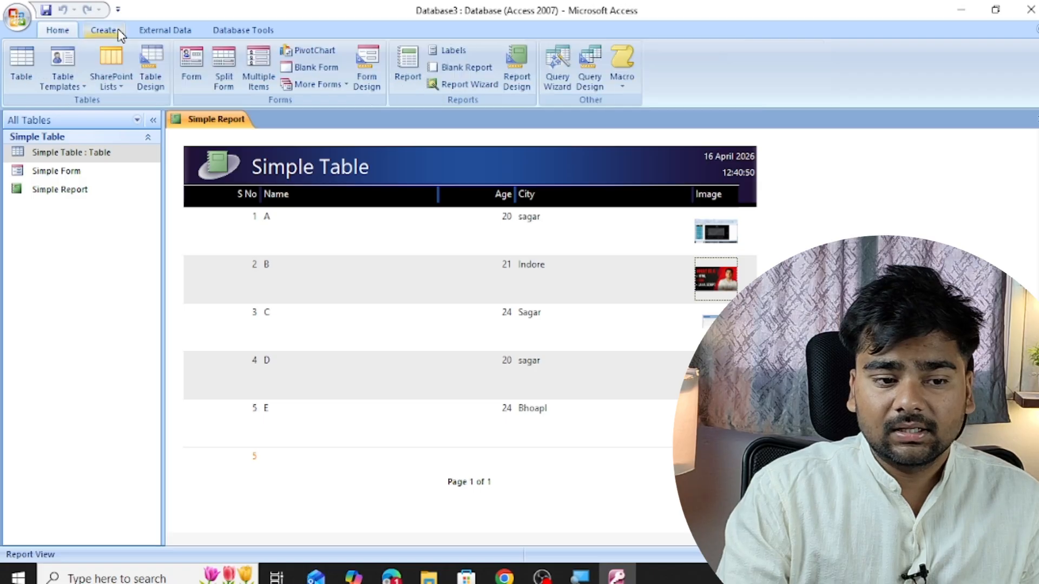
left_click(68, 153)
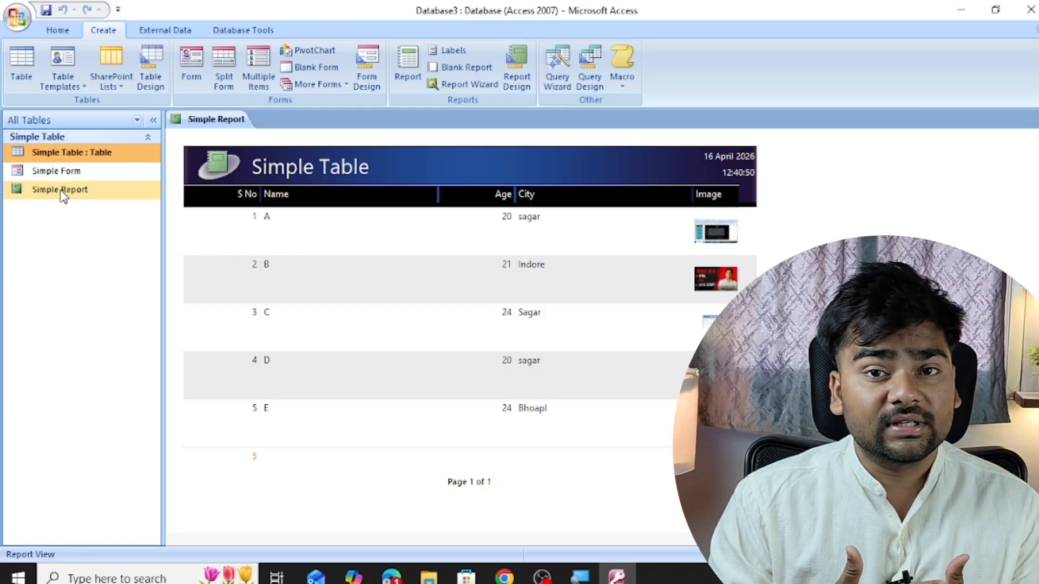
key("ctrl+w")
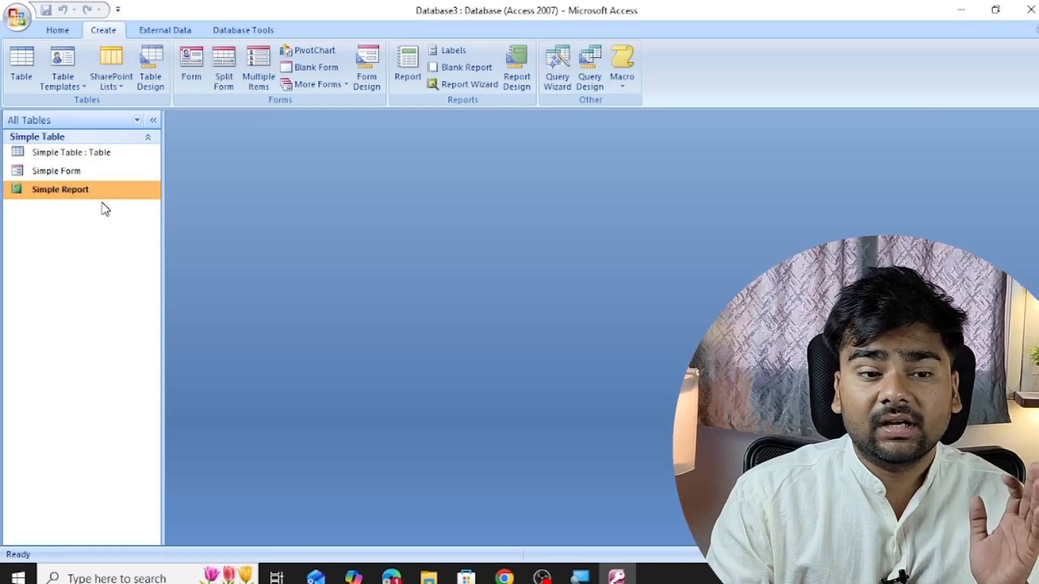
Open Simple Form, Simple Report and Simple Table, and compare how each one presents the records
double_click(90, 170)
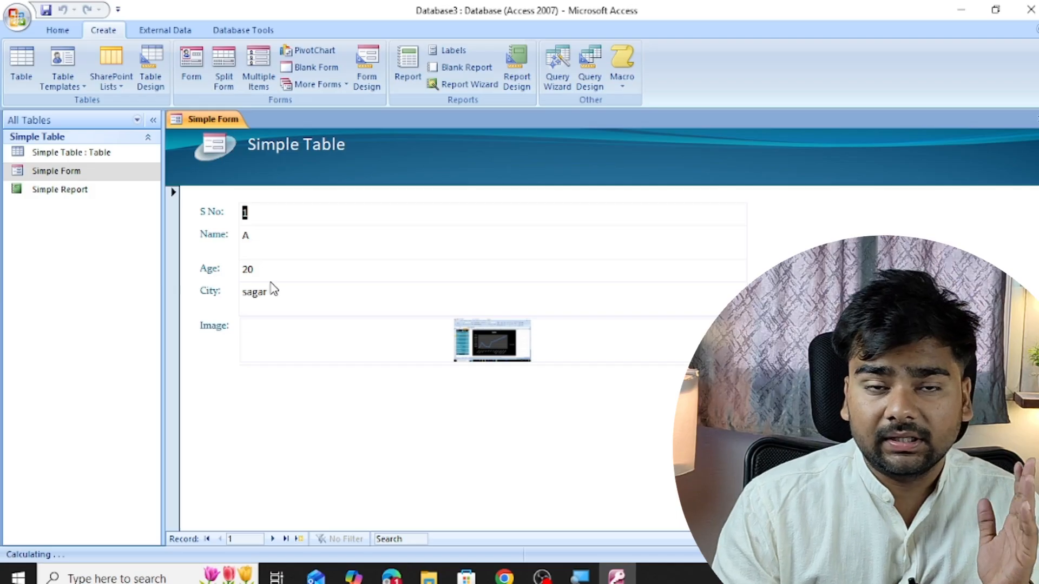
double_click(86, 192)
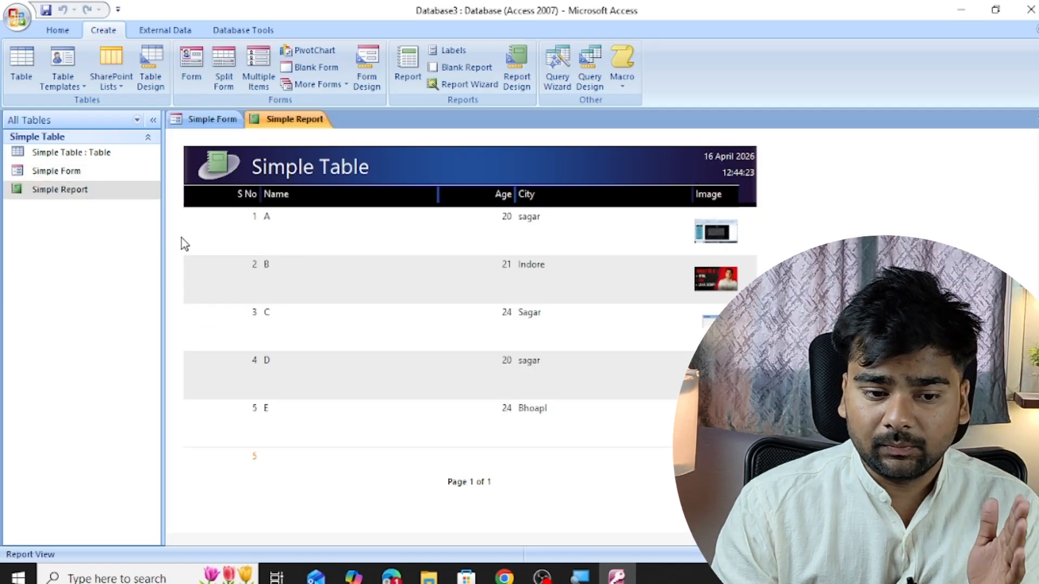
left_click(96, 156)
double_click(97, 157)
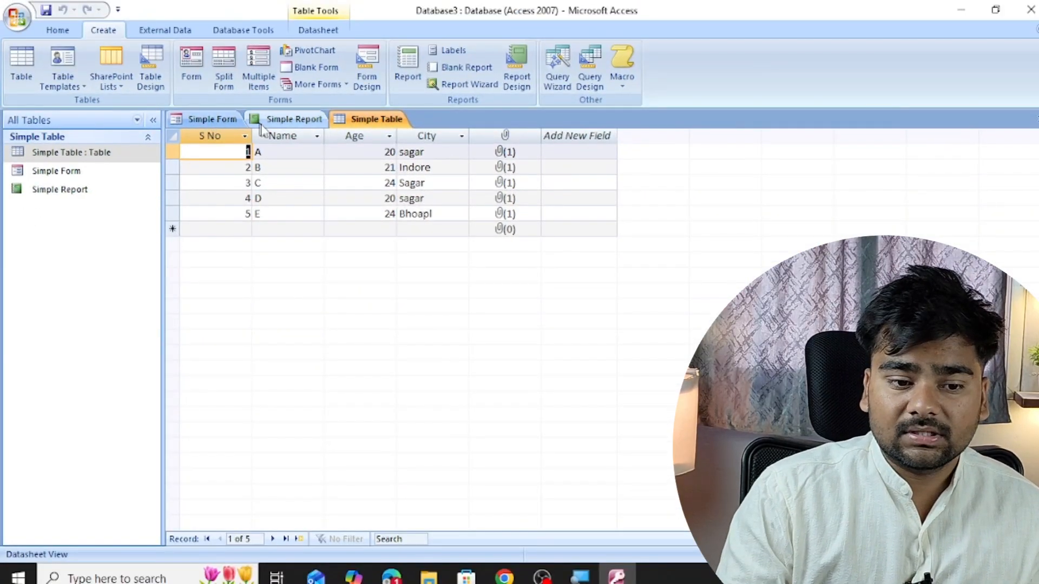
left_click(389, 122)
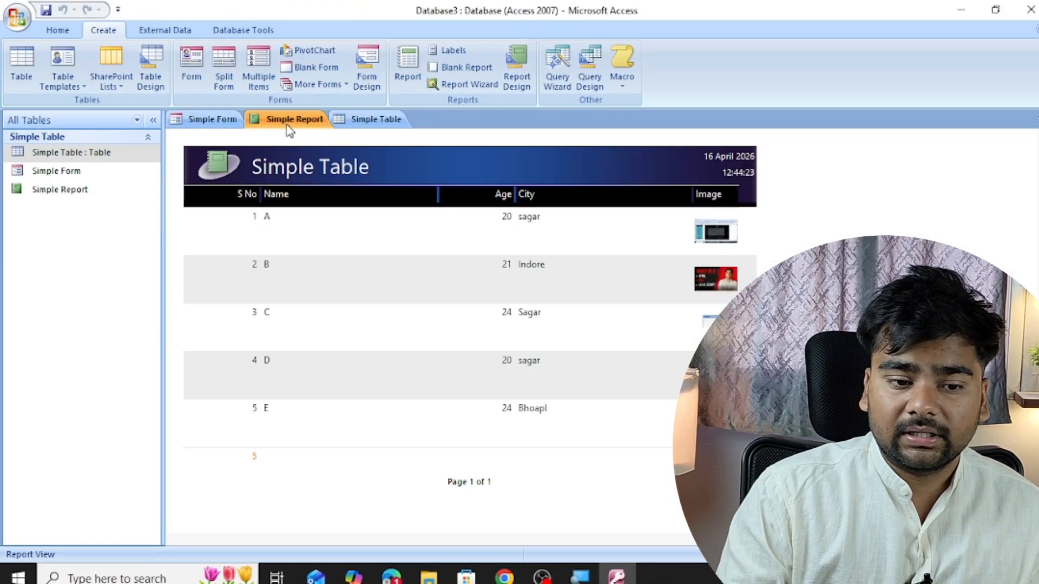
left_click(233, 122)
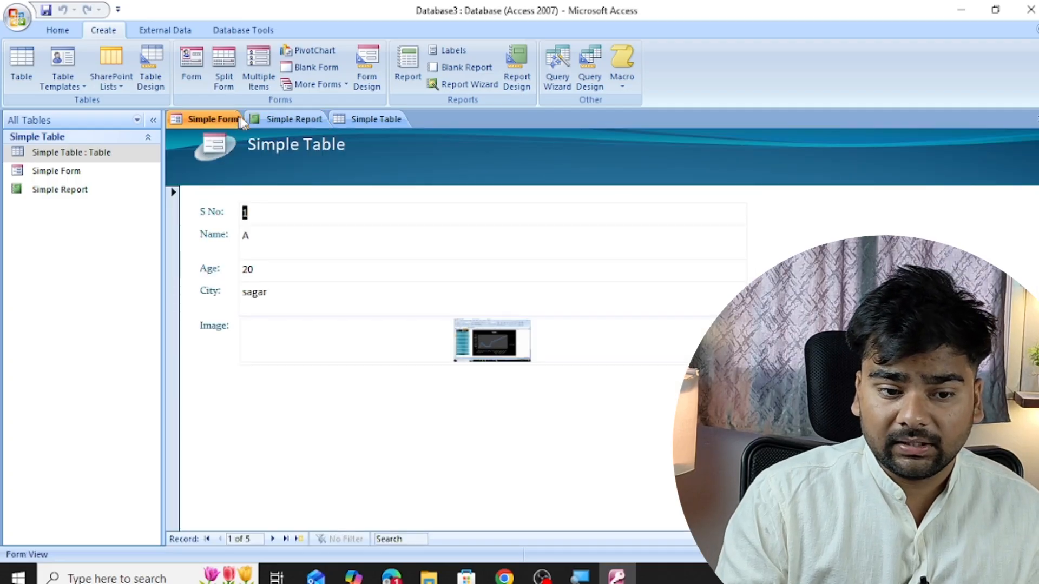
left_click(356, 119)
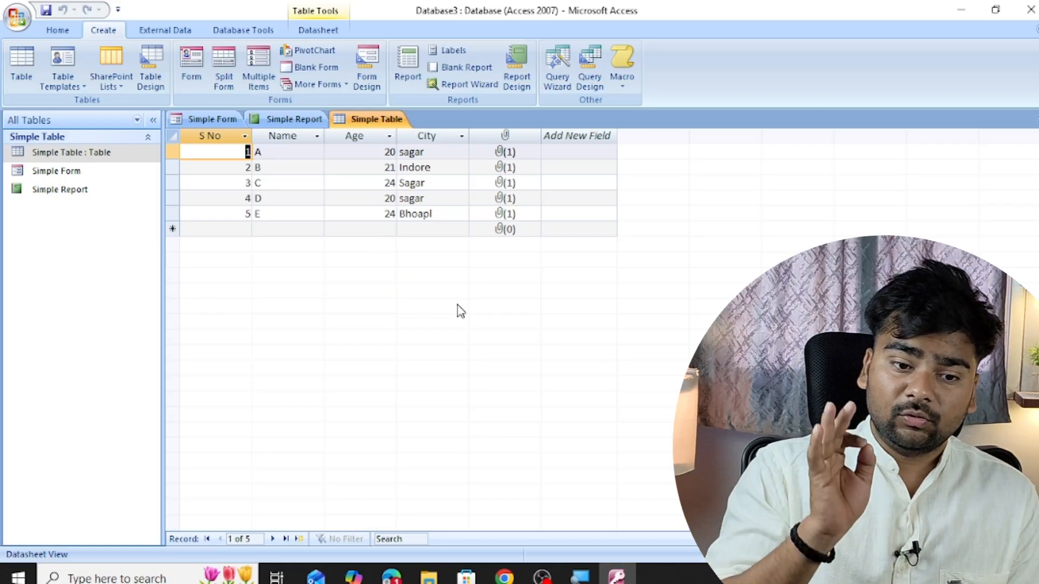
Close the table, form and report, then reopen Simple Report for a final check and close it
key("ctrl+F4")
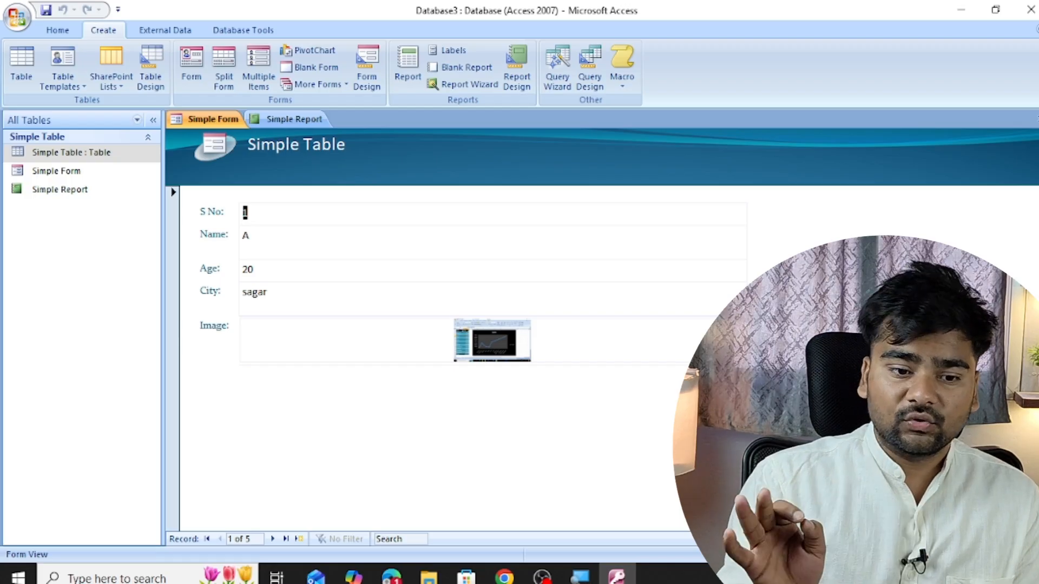
key("ctrl+F4")
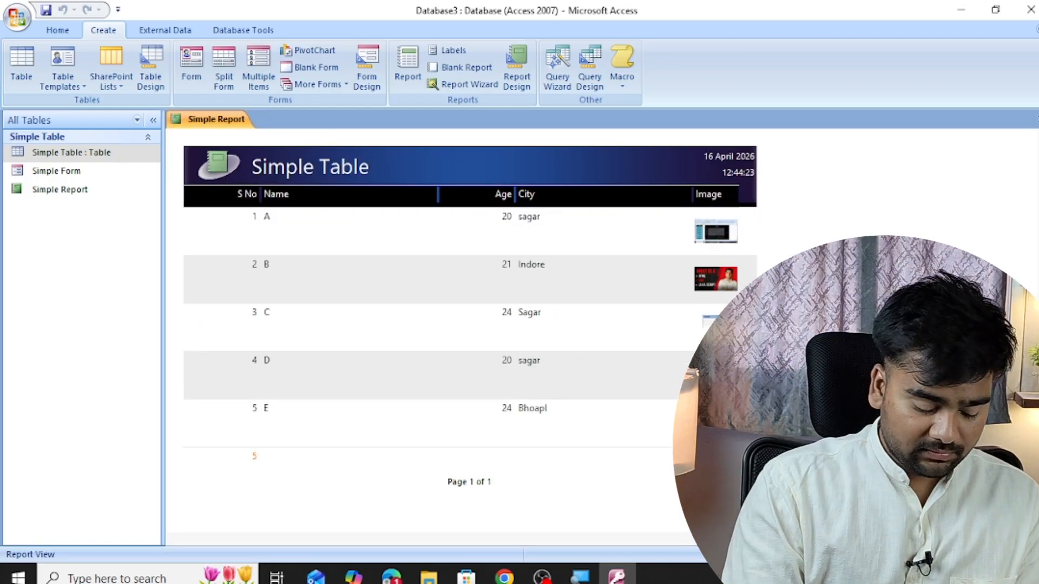
key("ctrl+F4")
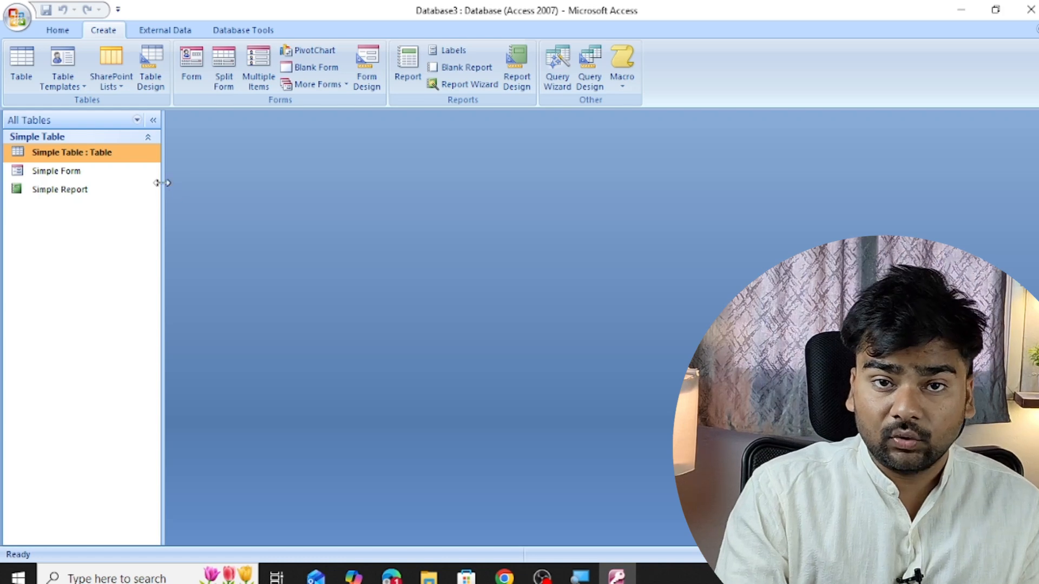
double_click(91, 196)
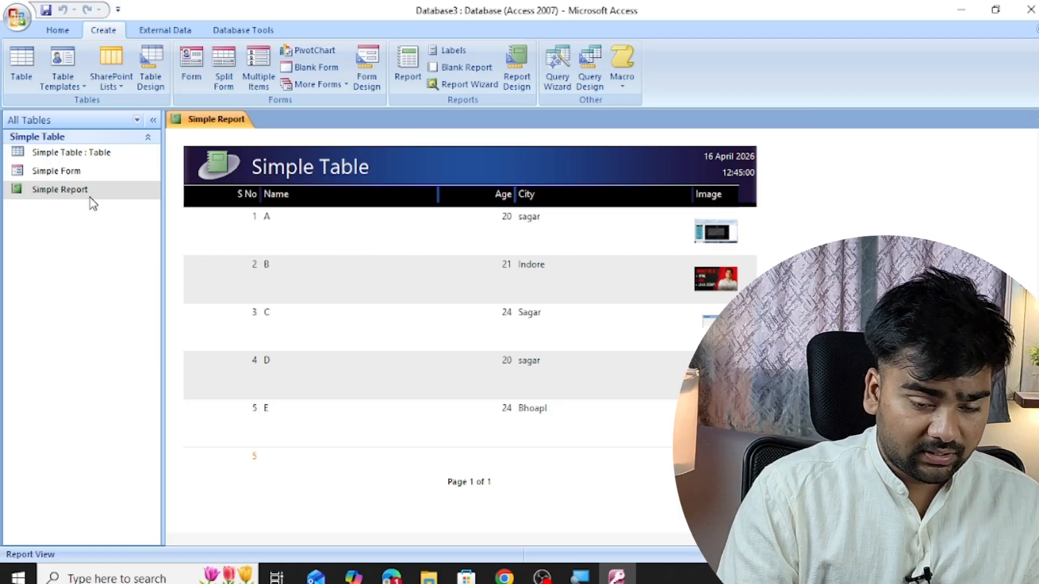
key("ctrl+F4")
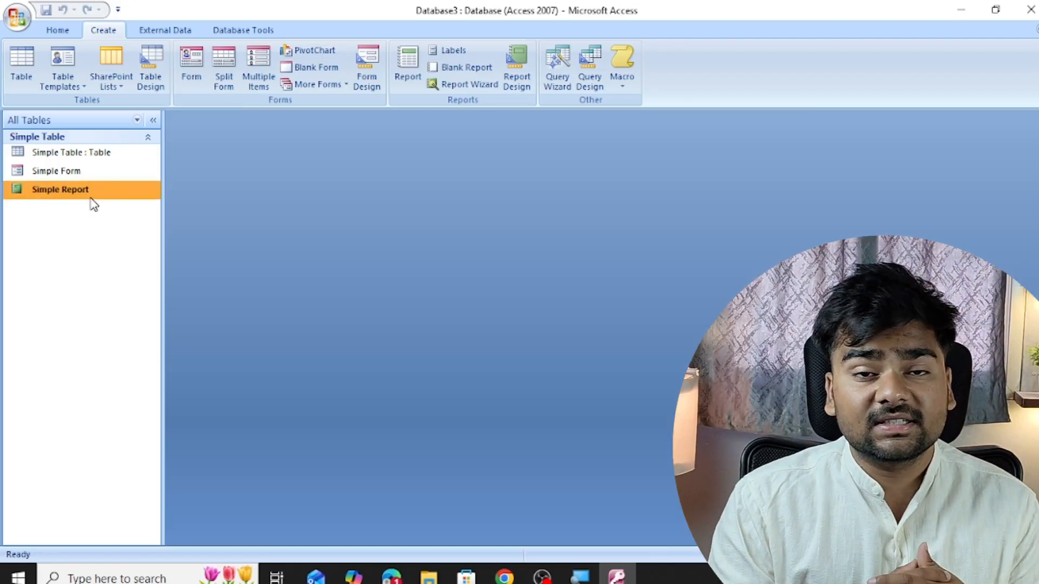